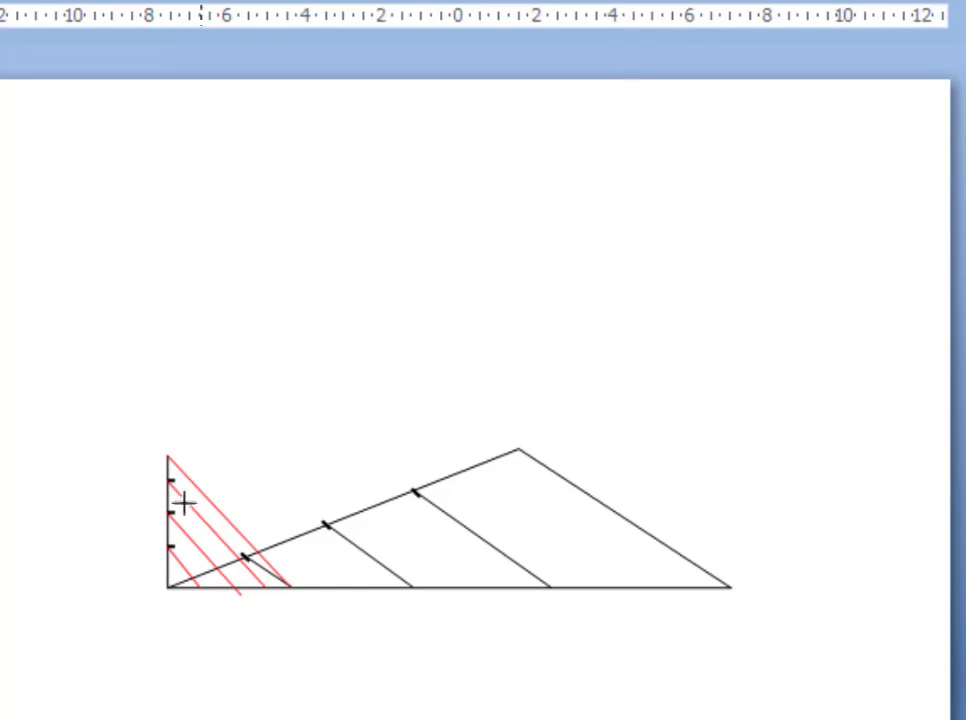
Step: Draw a horizontal line under the triangle's base and add a duplicate parallel to it
mouse_move(166, 602)
left_mouse_down()
mouse_move(356, 612)
mouse_move(723, 603)
left_mouse_up()
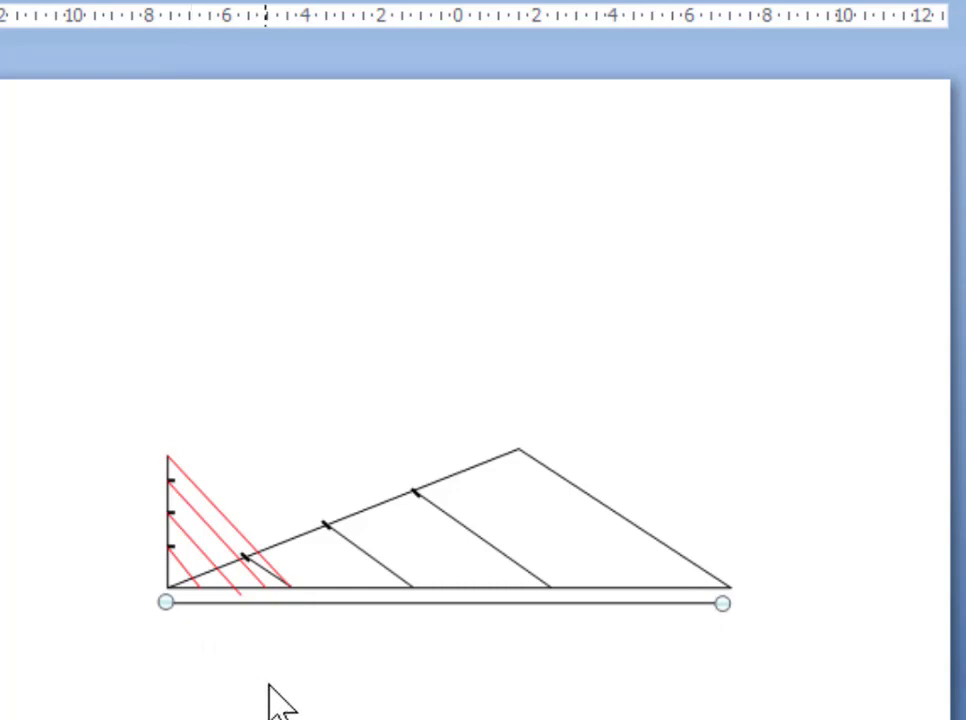
key("ctrl+d")
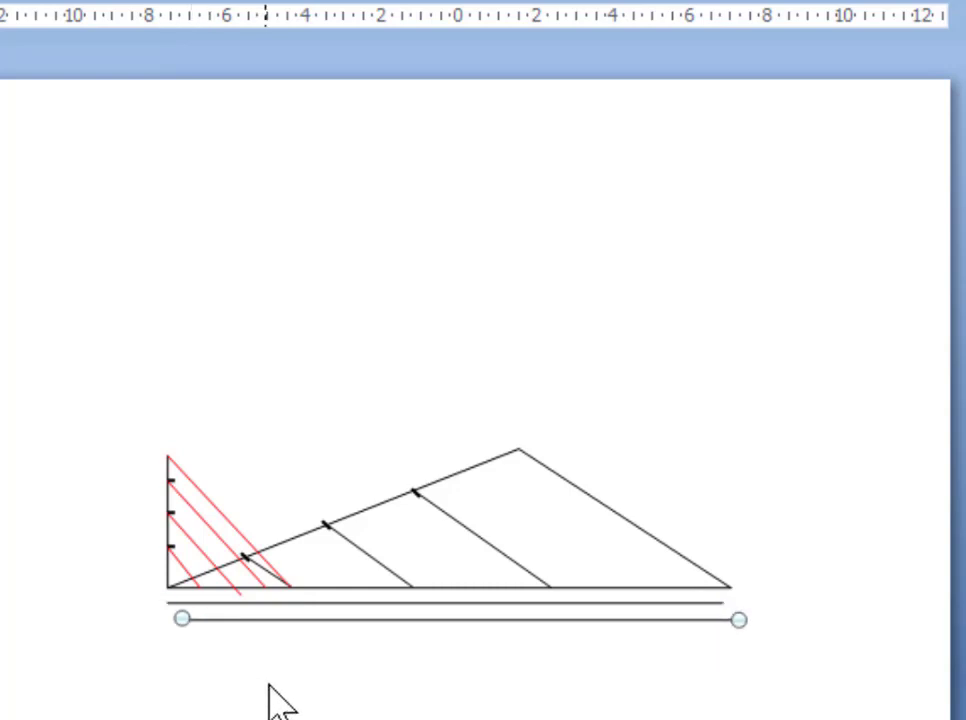
key("Left")
key("Left")
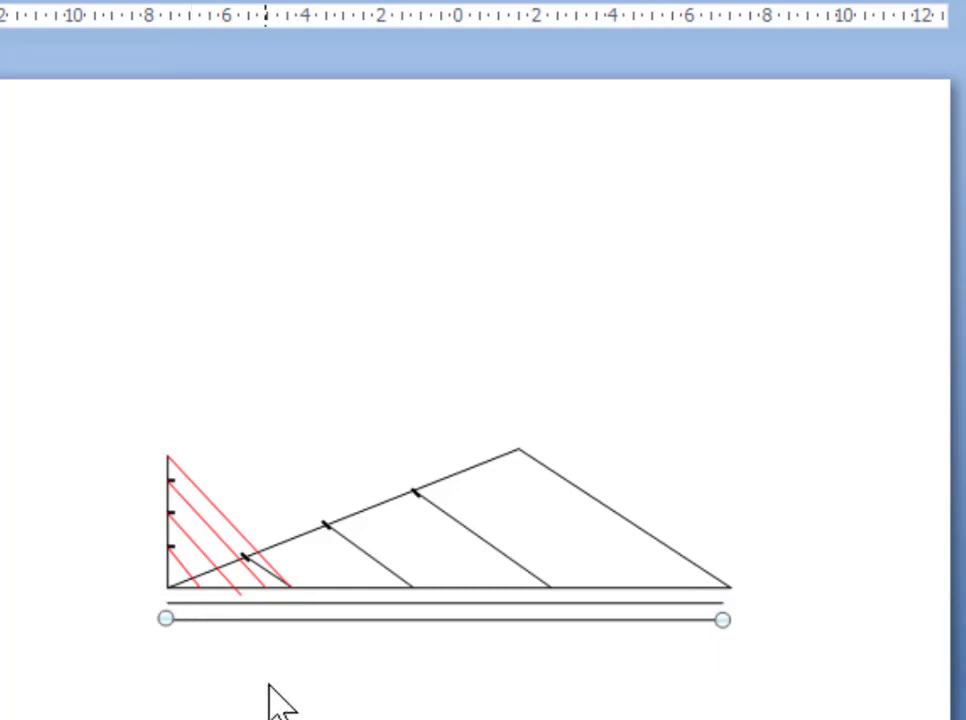
left_click(642, 248)
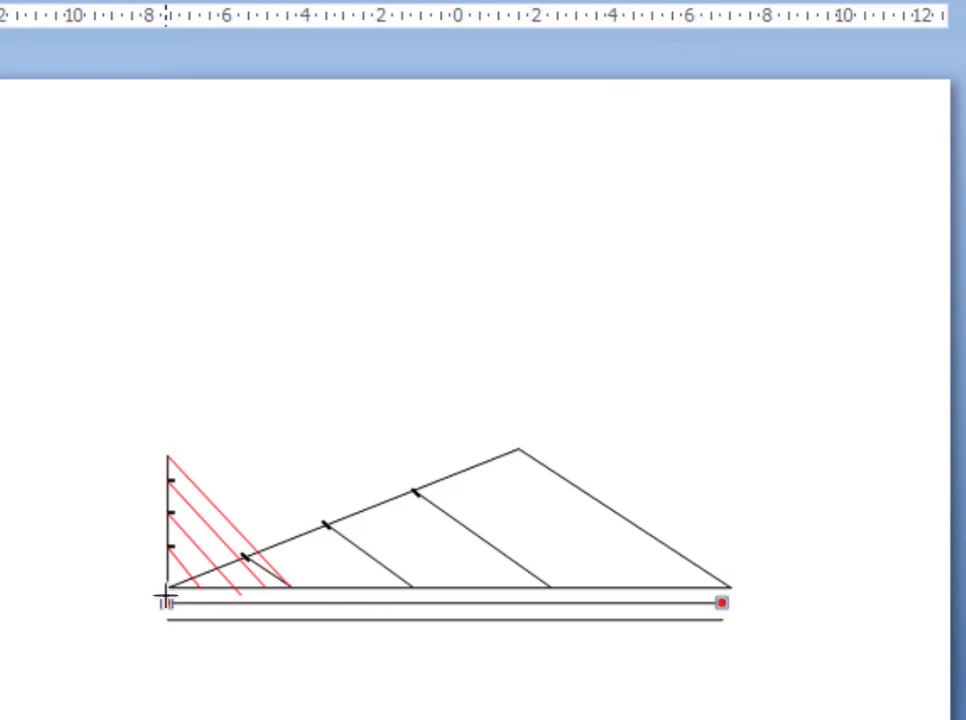
Step: Close both bar ends with short vertical lines and stretch the middle line to the right end
left_click_drag(164, 588, 166, 619)
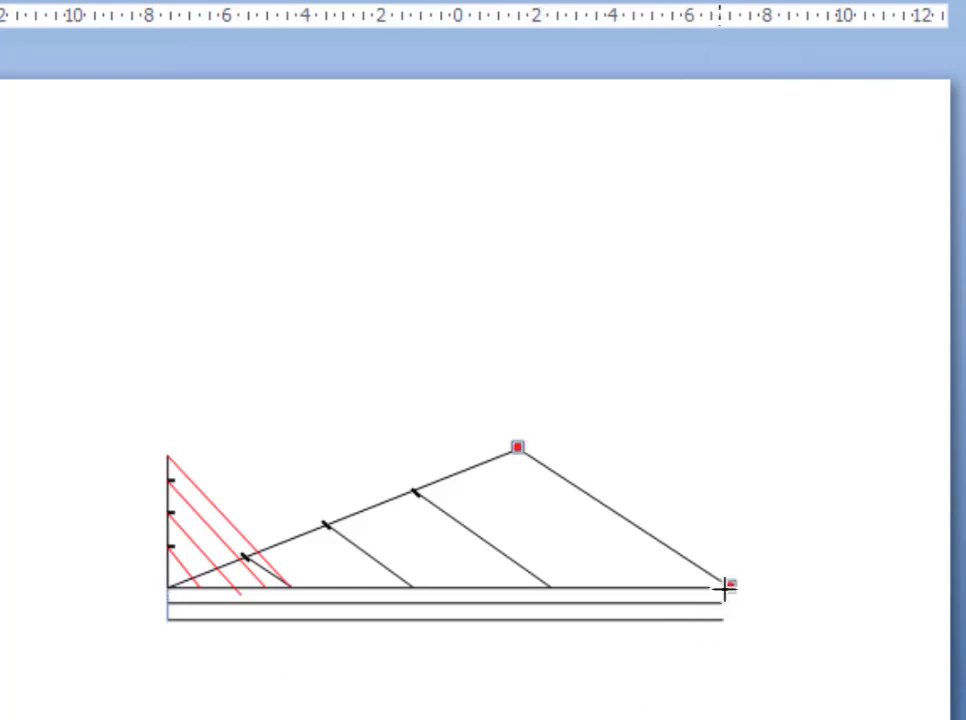
left_click_drag(729, 587, 730, 621)
left_click(752, 676)
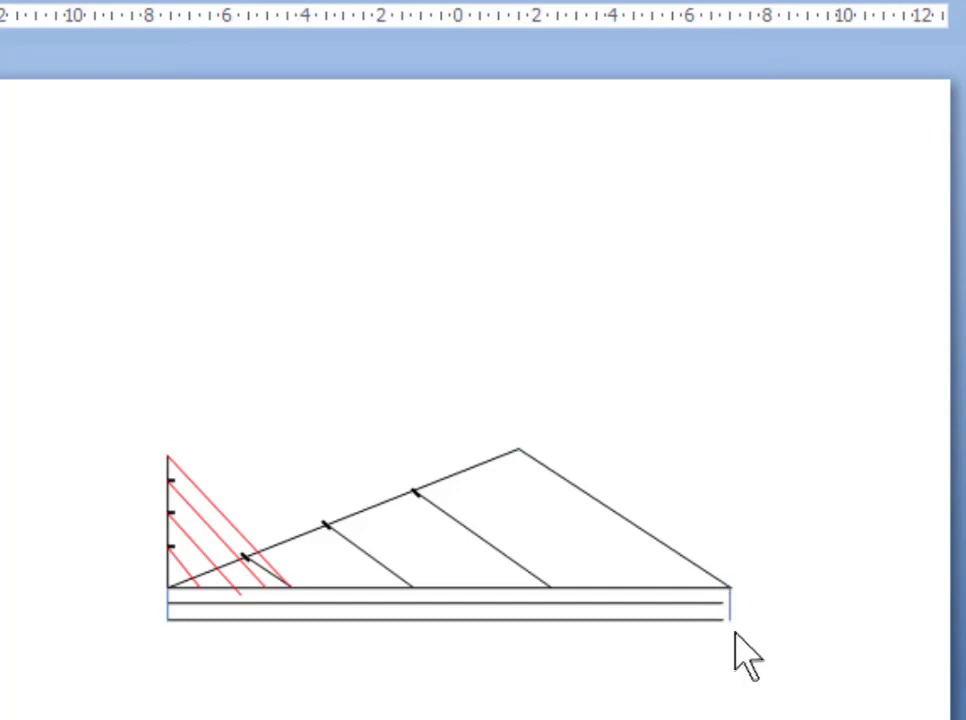
left_click(712, 603)
left_click_drag(720, 601, 729, 603)
left_click(722, 656)
left_click(705, 620)
Step: Draw a vertical divider under the first division point, trimmed to the bar's bottom edge
left_click(494, 612)
left_click(287, 586)
left_click(289, 588)
left_click(289, 590)
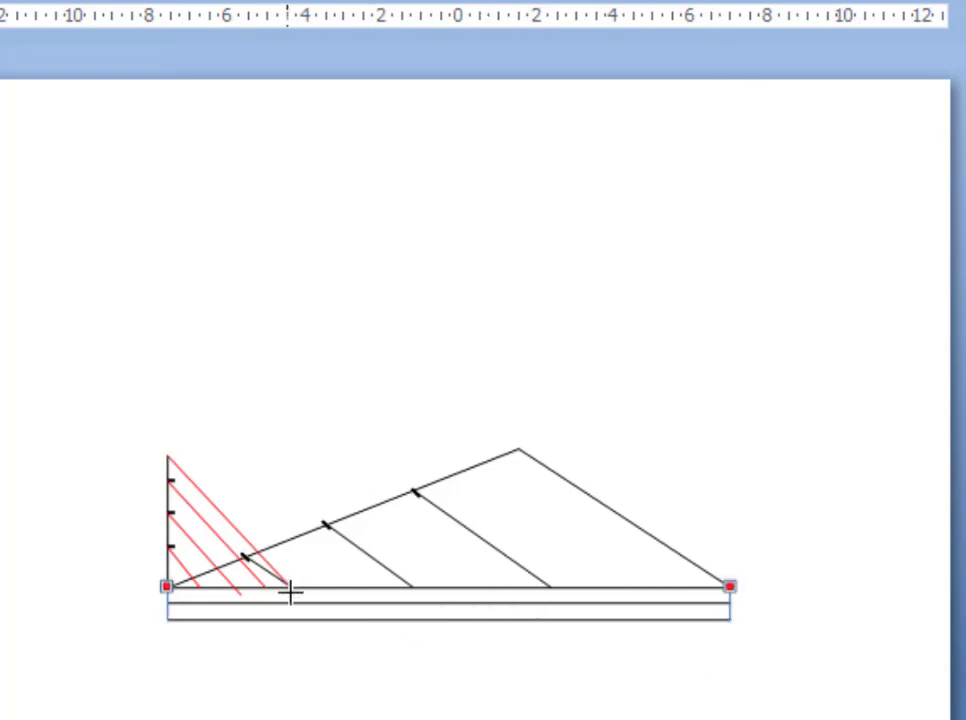
left_click_drag(289, 588, 288, 627)
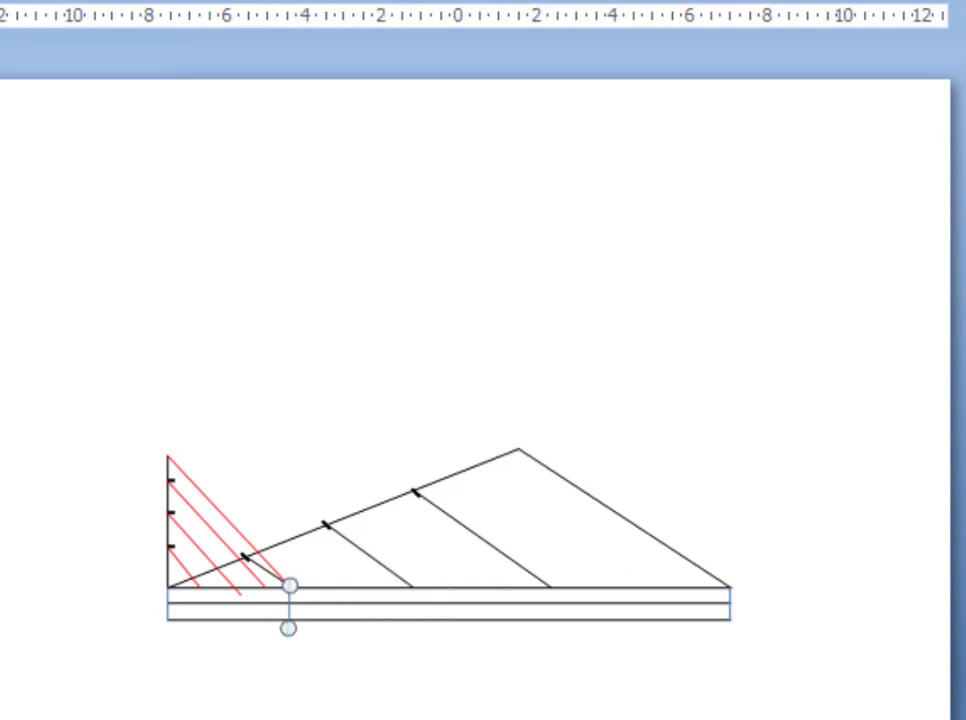
left_click(392, 669)
left_click(290, 608)
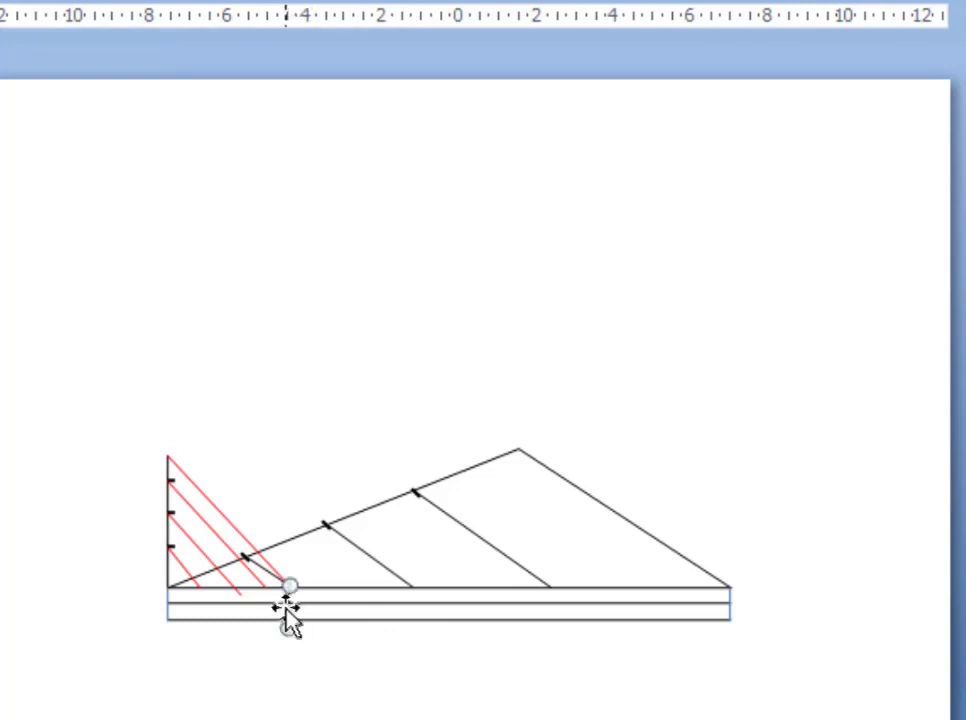
left_click(319, 694)
left_click(290, 610)
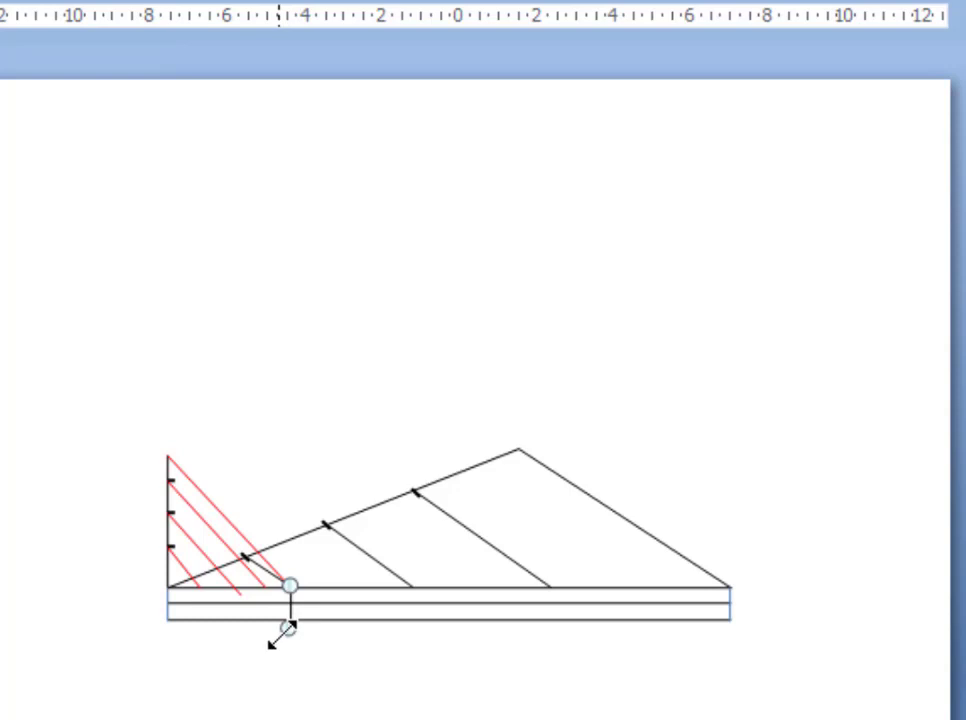
left_click_drag(287, 626, 289, 620)
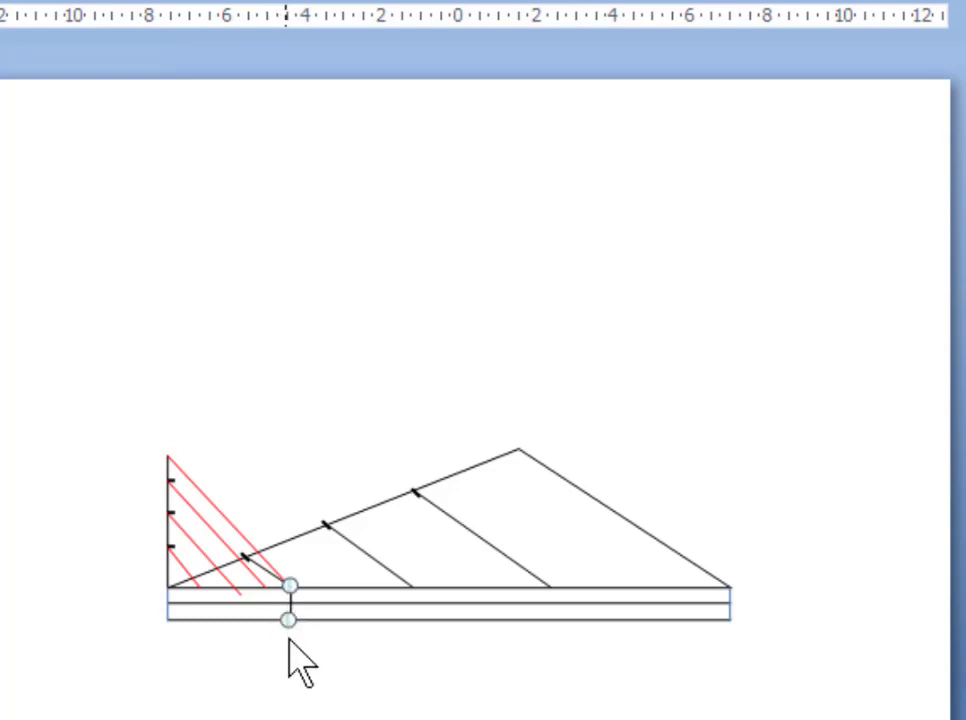
left_click(305, 683)
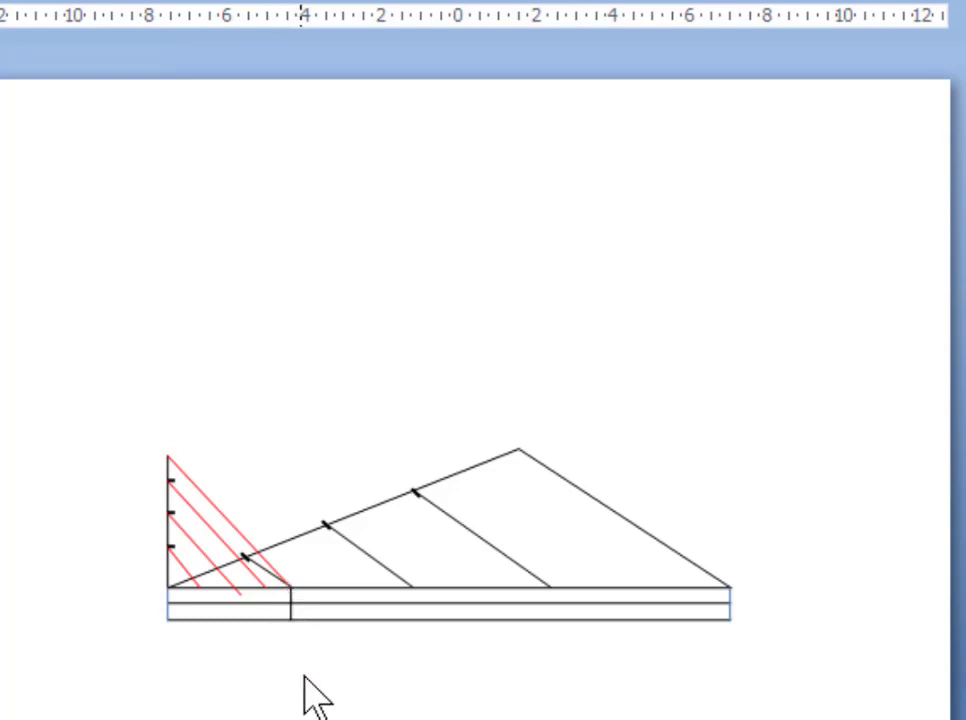
Step: Copy the divider under the second and third division points
left_click(292, 612)
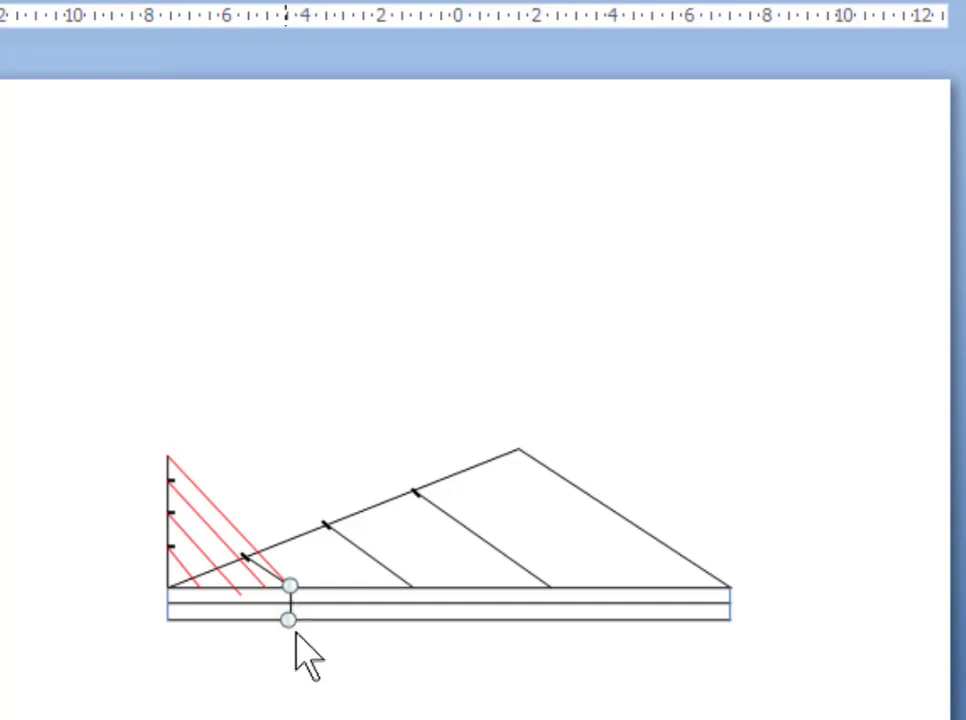
key("ctrl+d")
key("Right")
key("Right")
key("Right")
key("Right")
key("Right")
key("Right")
key("Right")
key("Right")
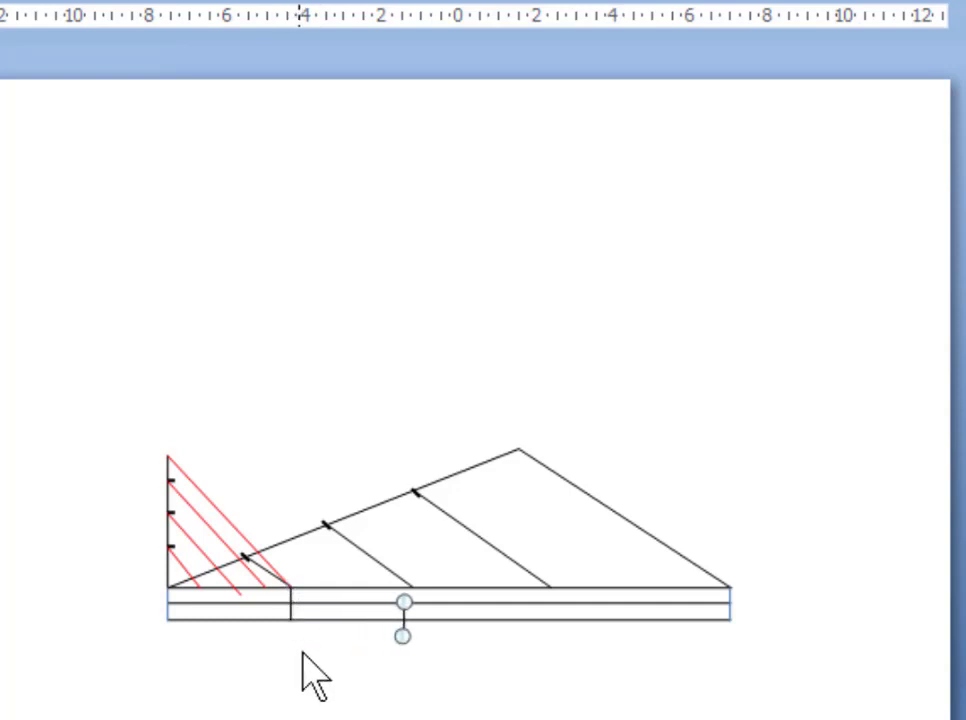
key("Right")
key("Up")
key("Up")
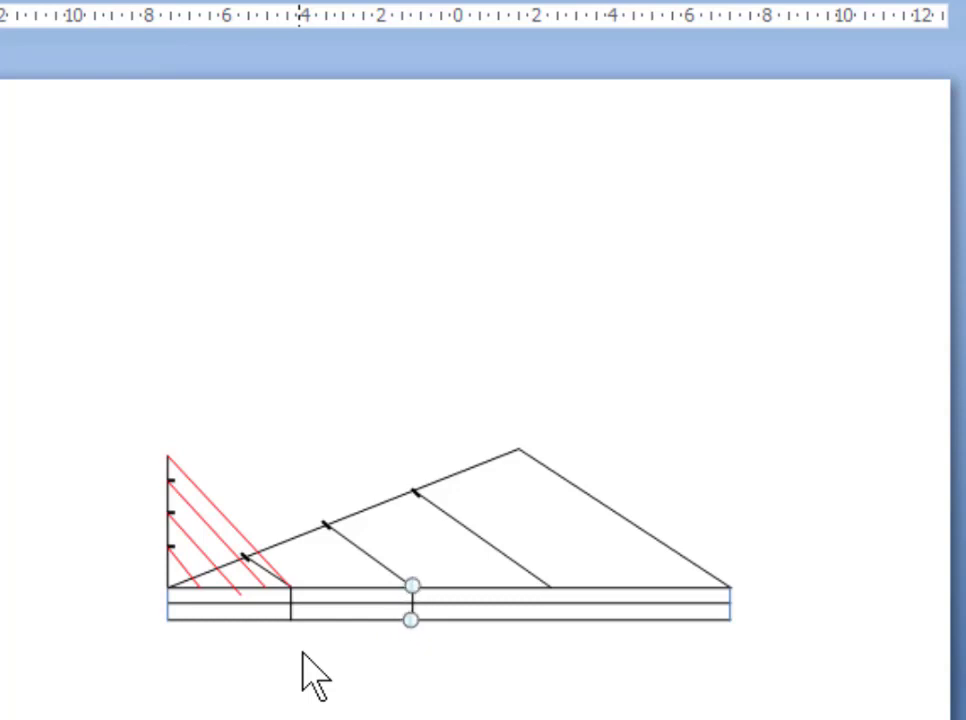
key("ctrl+d")
key("Right")
key("Right")
key("Right")
key("Right")
key("Right")
key("Right")
key("Right")
key("Right")
key("Right")
key("Right")
key("Right")
key("Right")
key("Right")
key("Right")
key("Right")
key("Right")
key("Right")
key("Right")
key("Right")
key("Right")
key("Right")
key("Up")
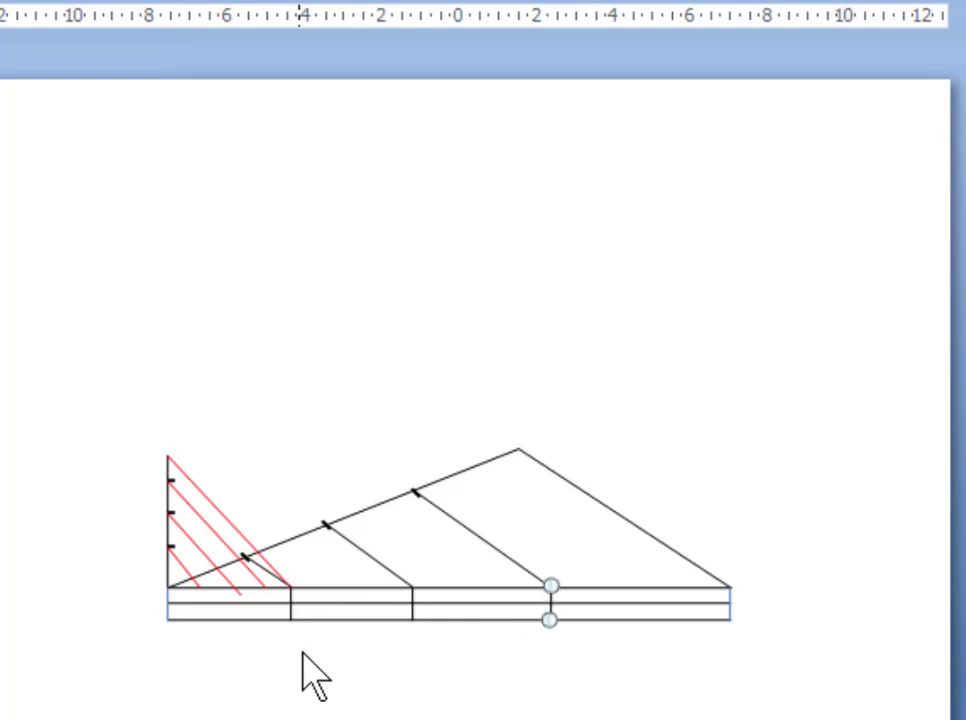
left_click(386, 662)
Step: Place a copy of the second-division divider inside the bar's first section
left_click(409, 612)
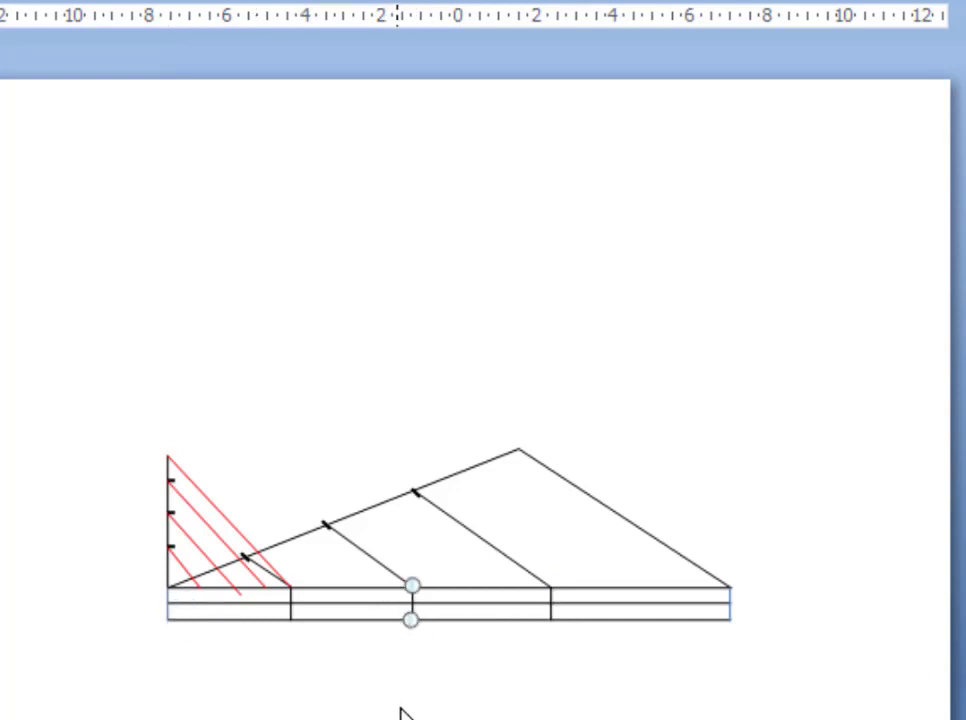
key("Down")
key("Right")
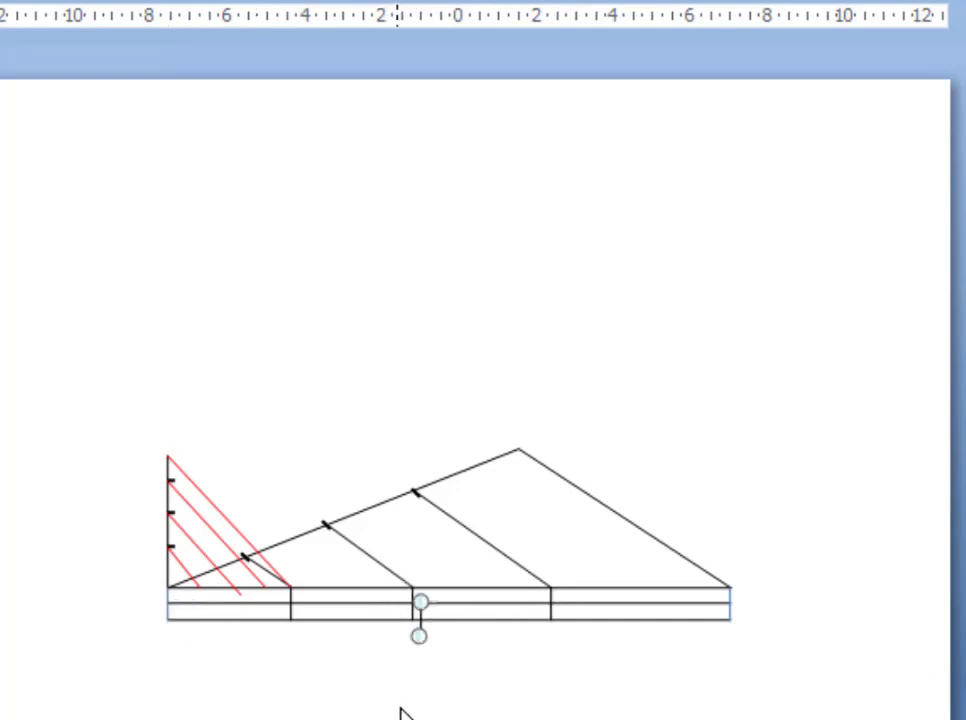
key("Left")
key("Left")
key("Left")
key("Left")
key("Left")
key("Left")
key("Left")
key("Left")
key("Left")
key("Left")
key("Left")
key("Left")
key("Left")
key("Left")
key("Left")
key("Left")
key("Left")
key("Left")
key("Left")
key("Left")
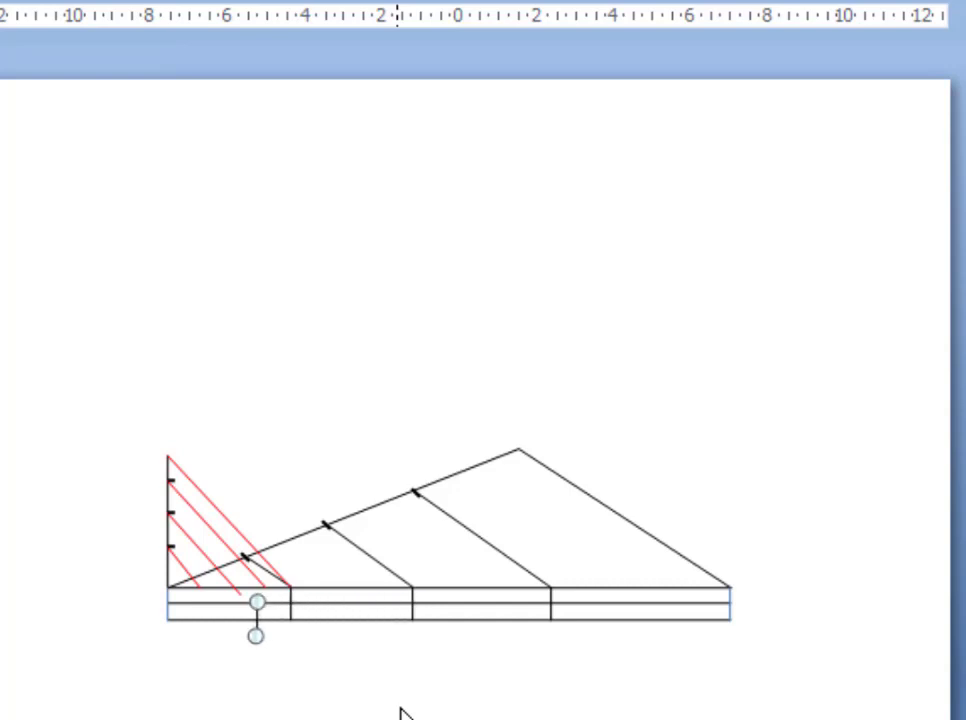
key("Right")
key("Up")
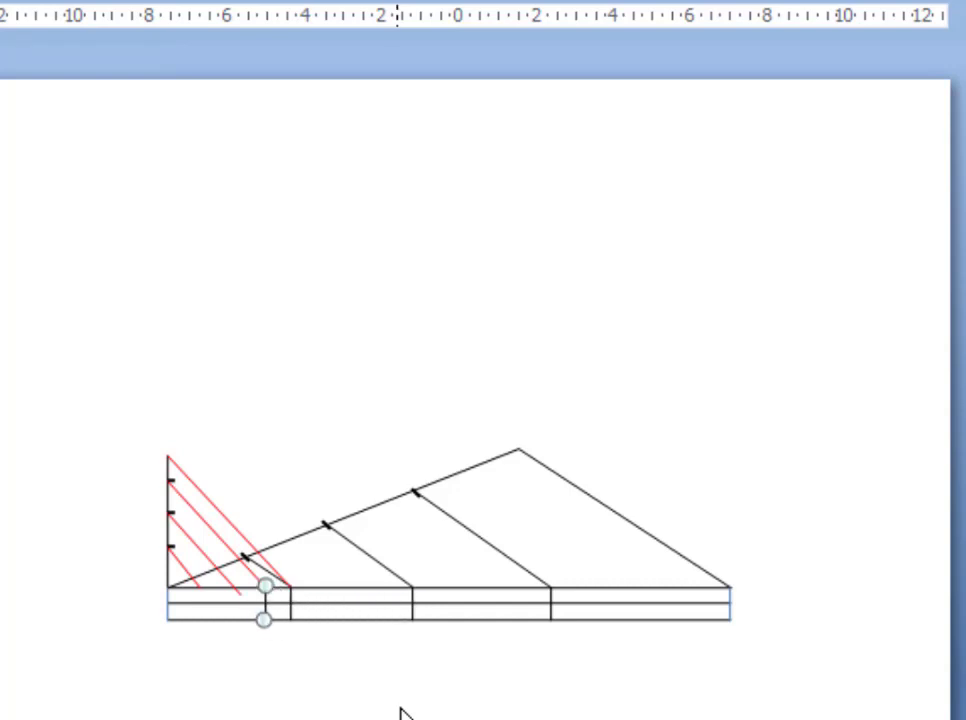
key("Right")
key("Right")
key("Down")
Step: Add further divider copies so the first section is split into four parts
key("Left")
key("Left")
key("Left")
key("Left")
key("Left")
key("Left")
key("Left")
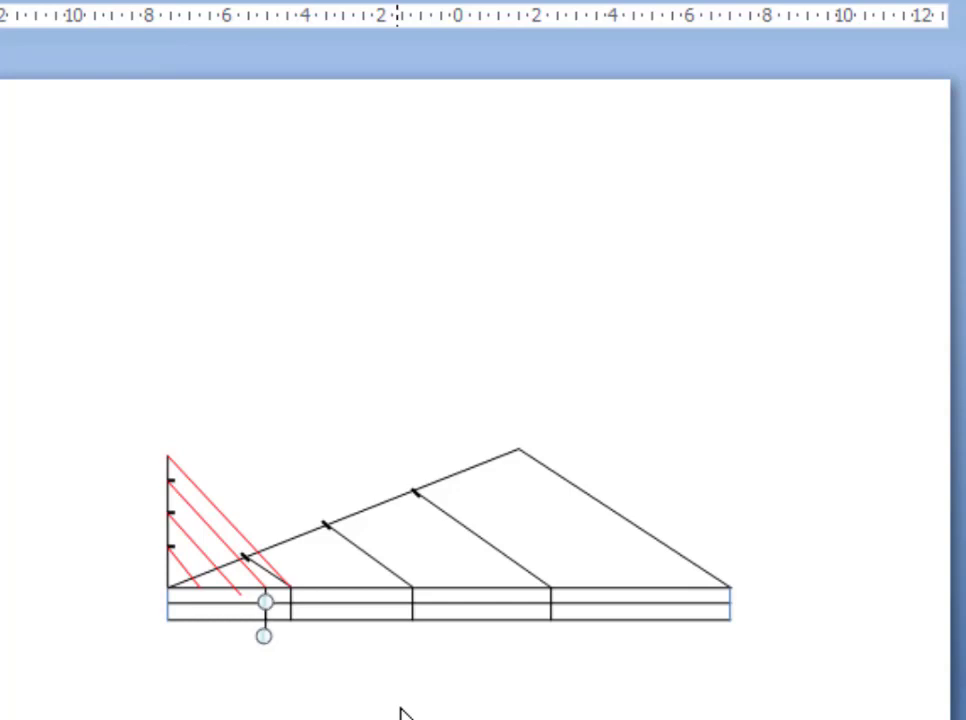
key("Up")
key("Up")
key("Right")
key("Down")
key("Down")
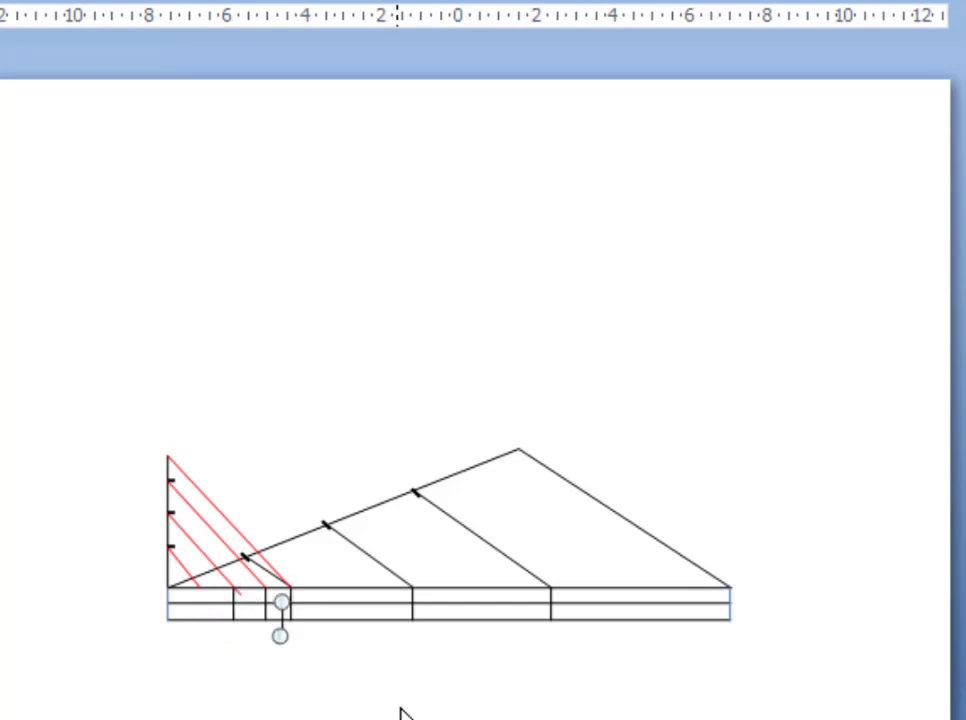
key("Left")
key("Left")
key("Left")
key("Left")
key("Left")
key("Right")
key("Up")
key("Up")
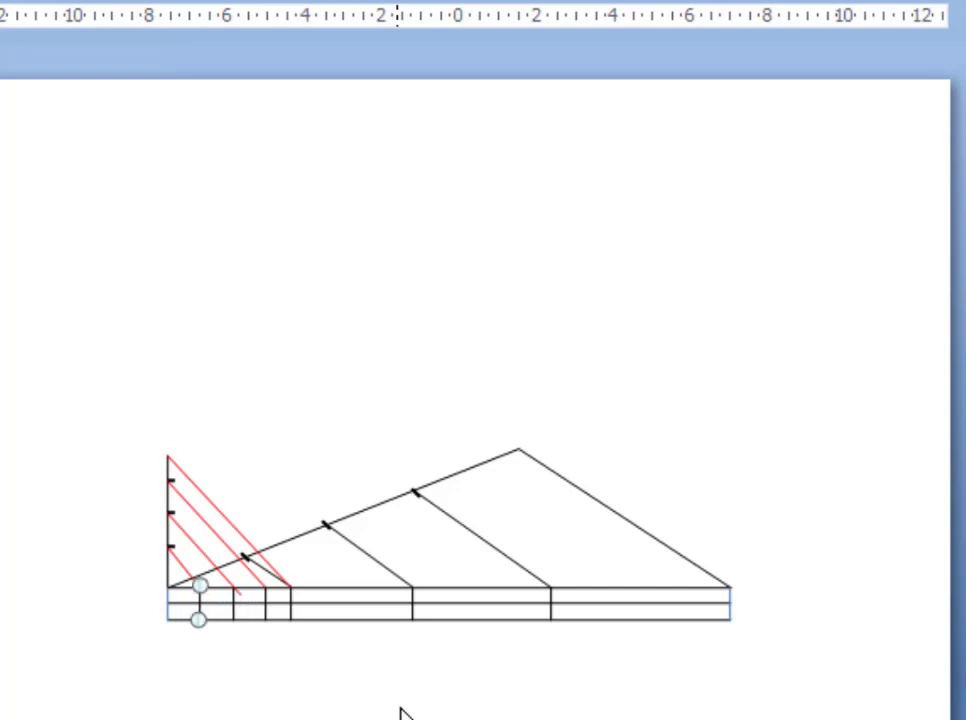
left_click(270, 665)
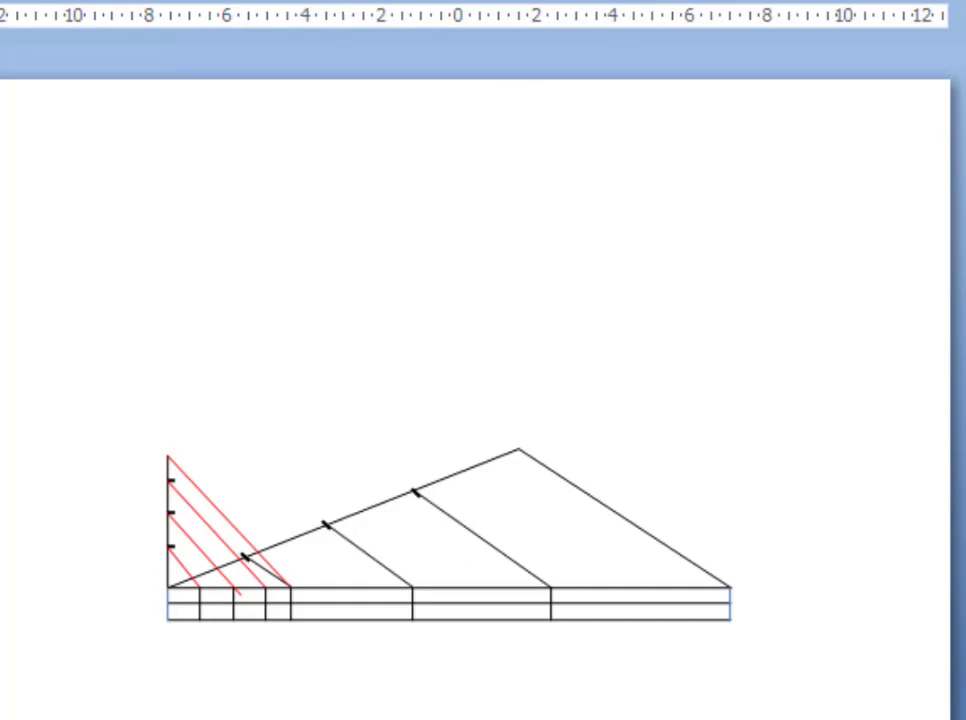
left_click(199, 597)
left_click(180, 580)
left_click(470, 603)
left_click(524, 619)
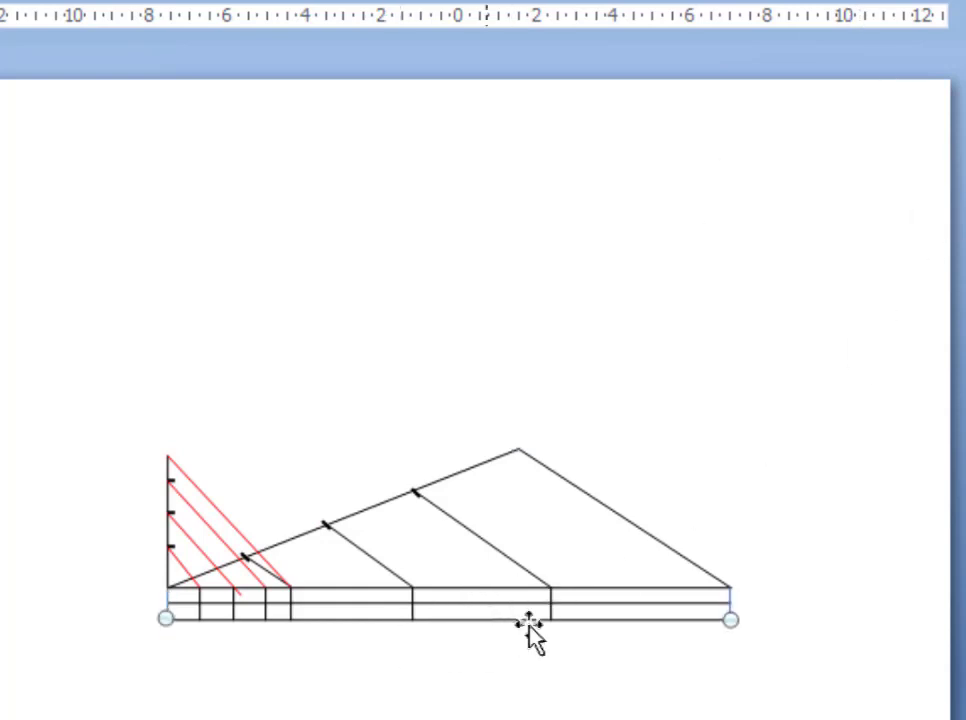
left_click(628, 604)
left_click(628, 619)
left_click(650, 592)
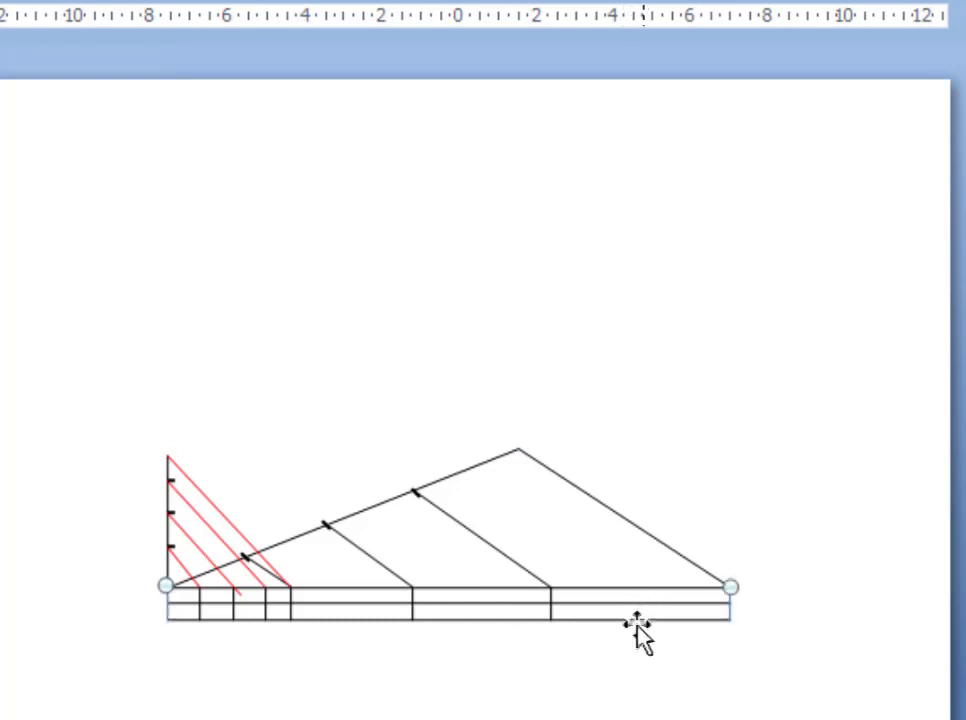
left_click(599, 694)
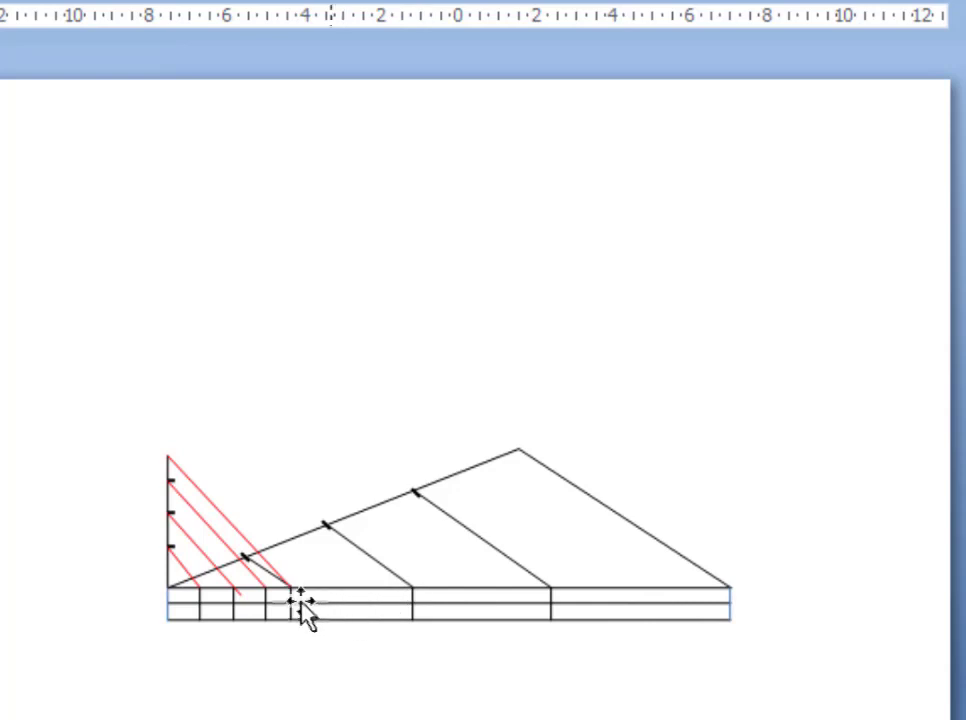
left_click(188, 588)
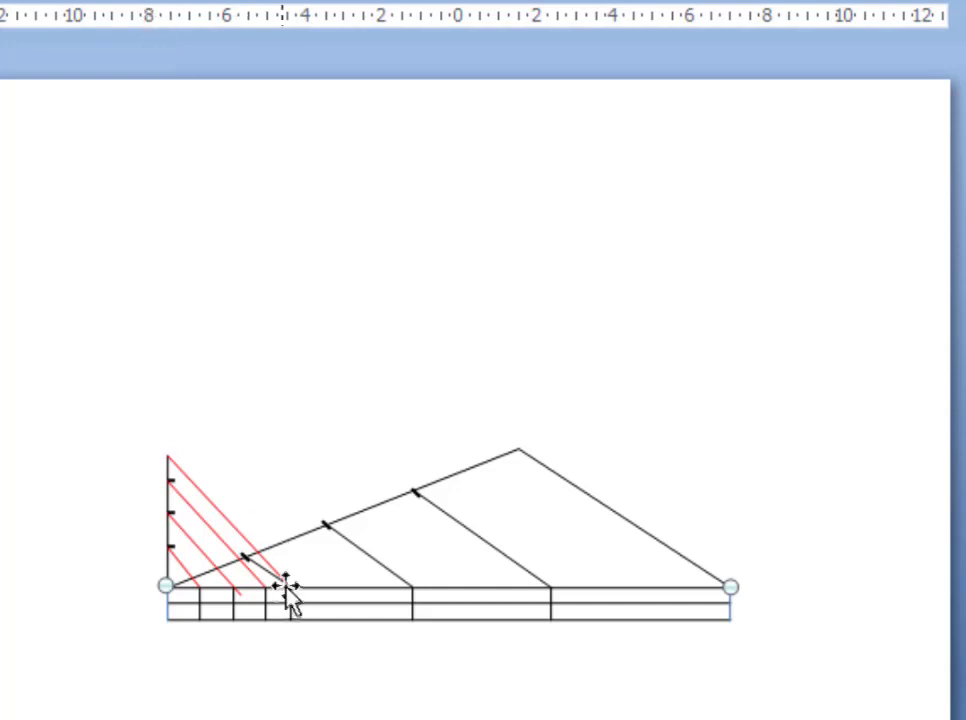
left_click(201, 624)
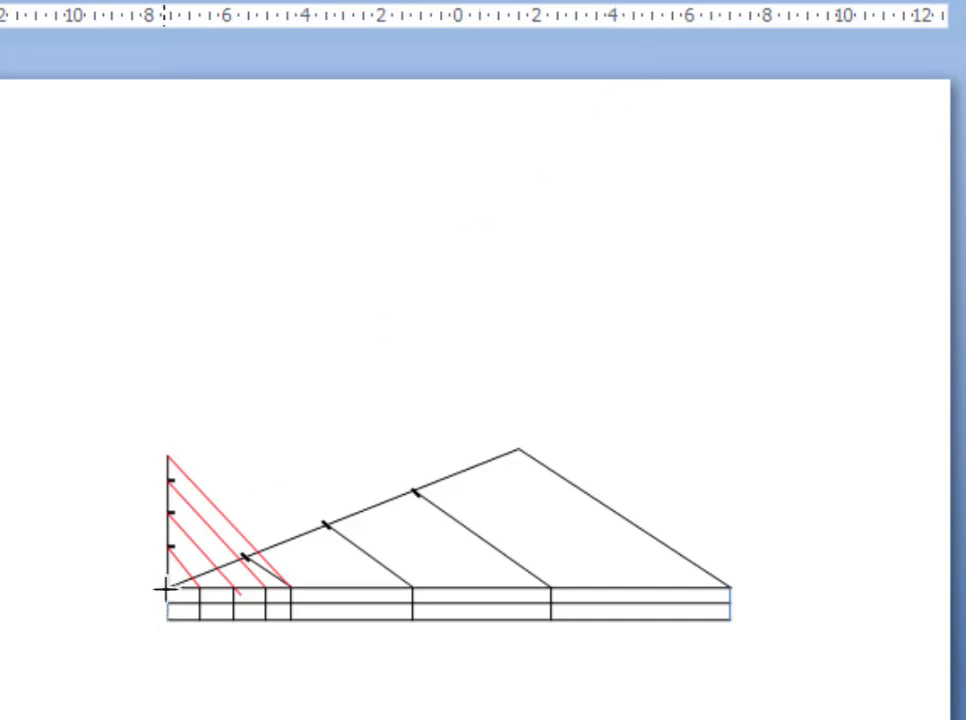
Step: Fill the first top-row cell and second lower-row cell black, copying a block to the third top cell
left_click_drag(165, 588, 201, 603)
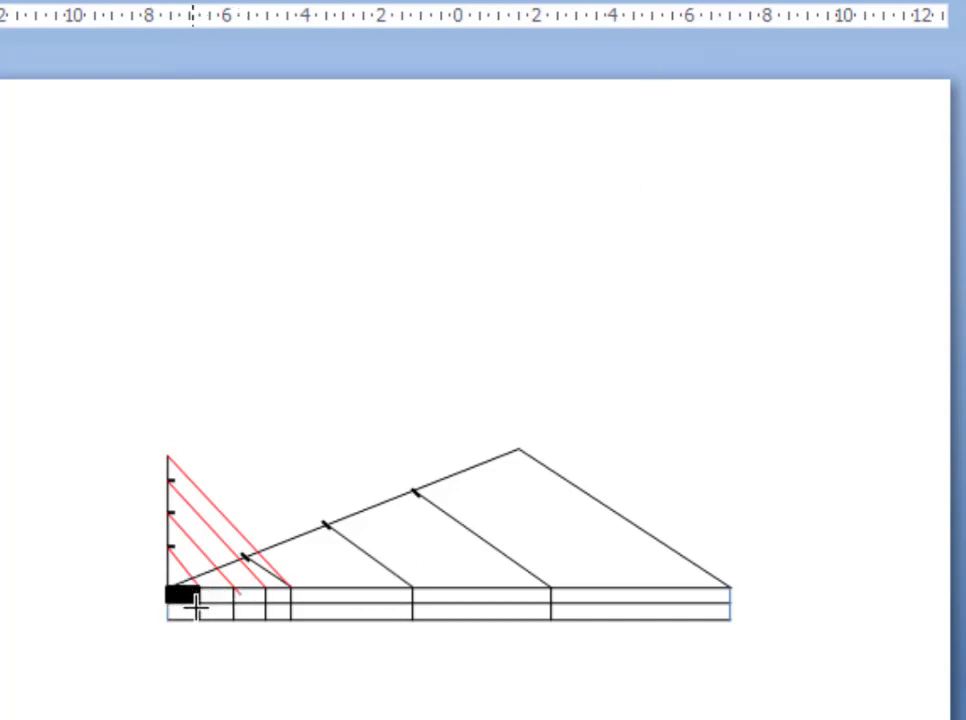
mouse_move(199, 603)
left_mouse_down()
mouse_move(209, 630)
mouse_move(232, 619)
left_mouse_up()
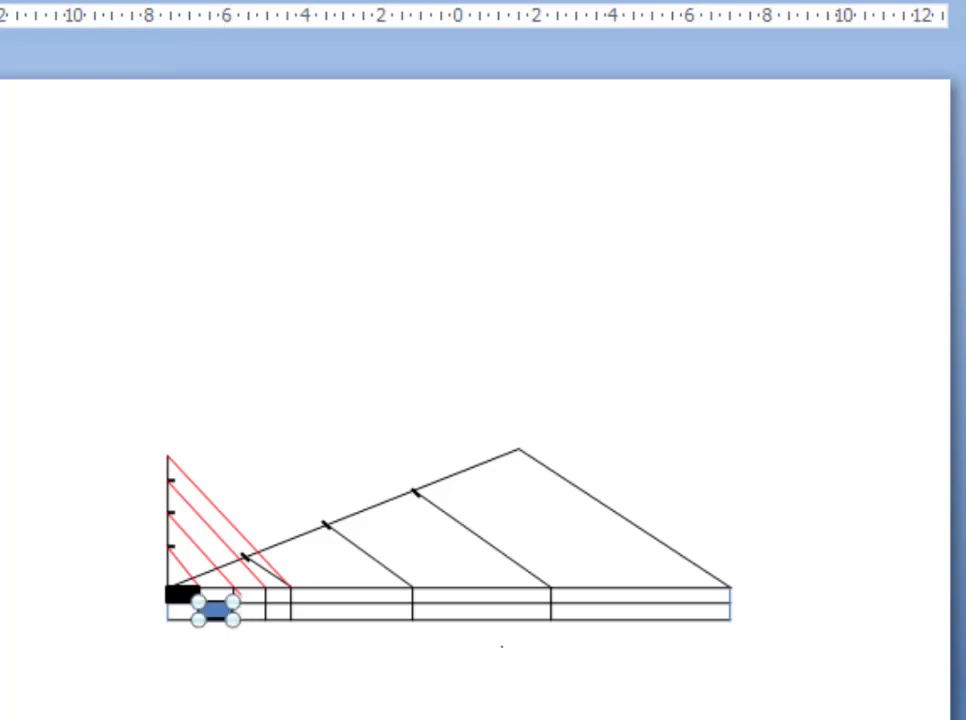
key("F4")
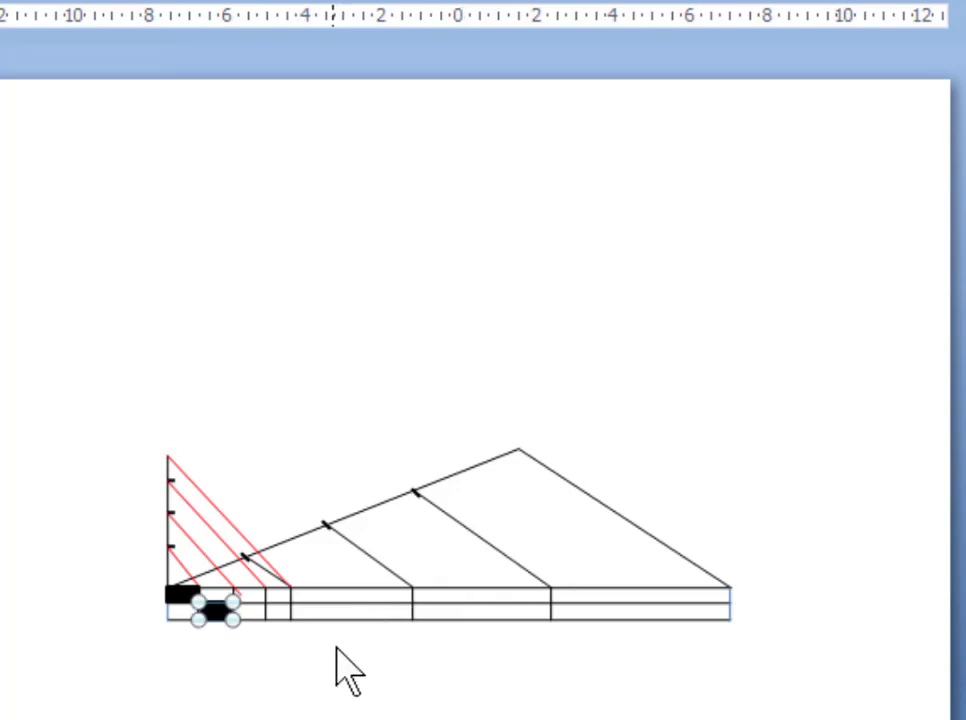
key("ctrl+d")
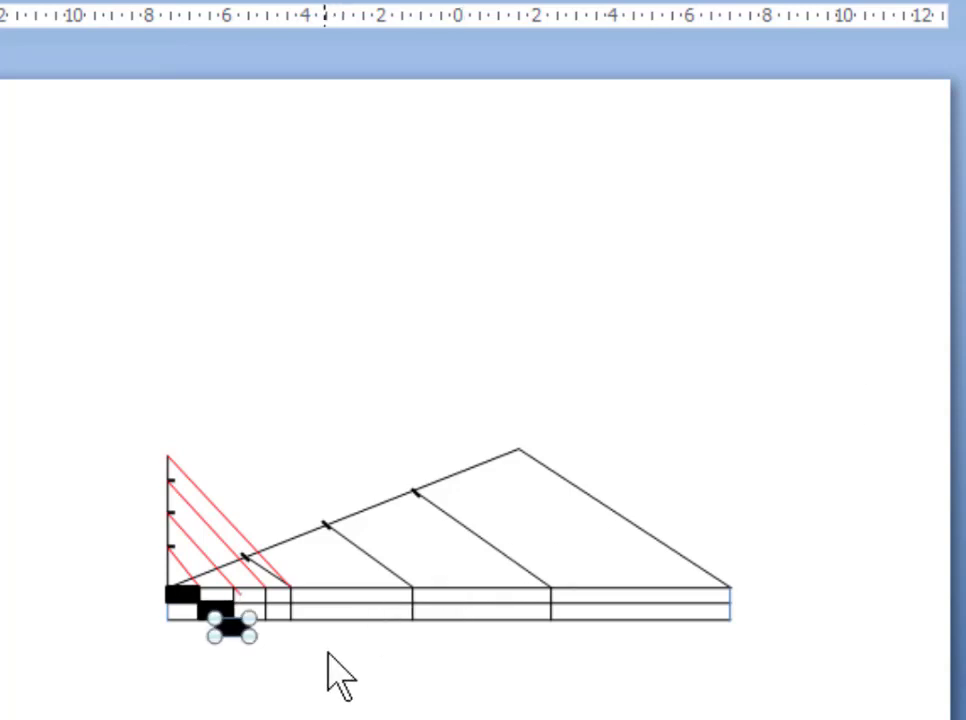
key("Right")
key("Right")
key("Right")
key("Right")
key("Left")
key("Up")
key("Up")
key("Up")
key("Up")
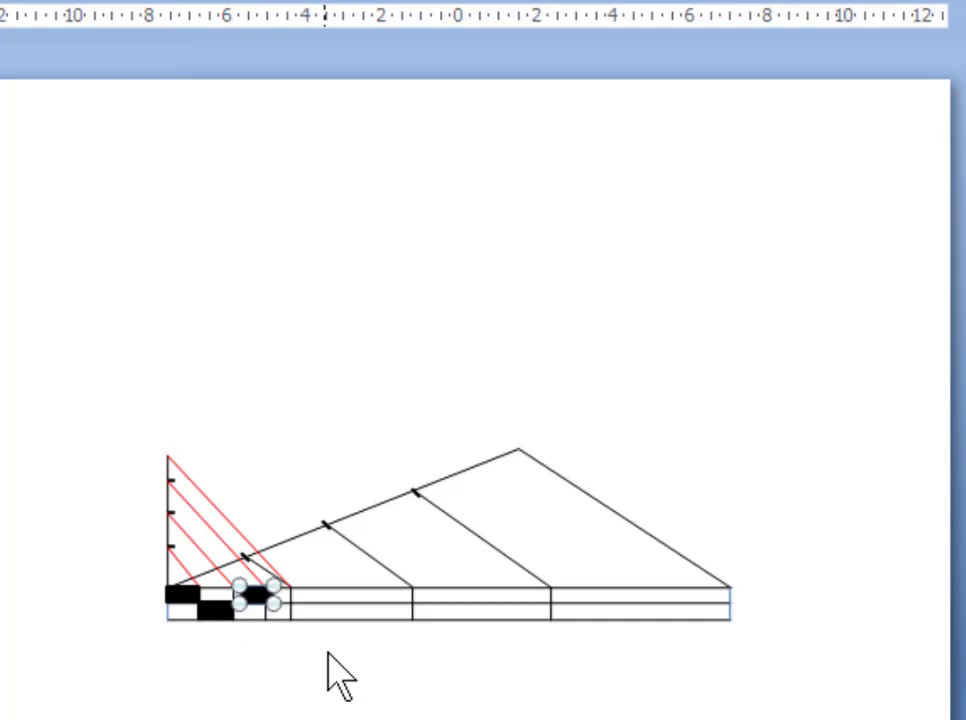
key("Left")
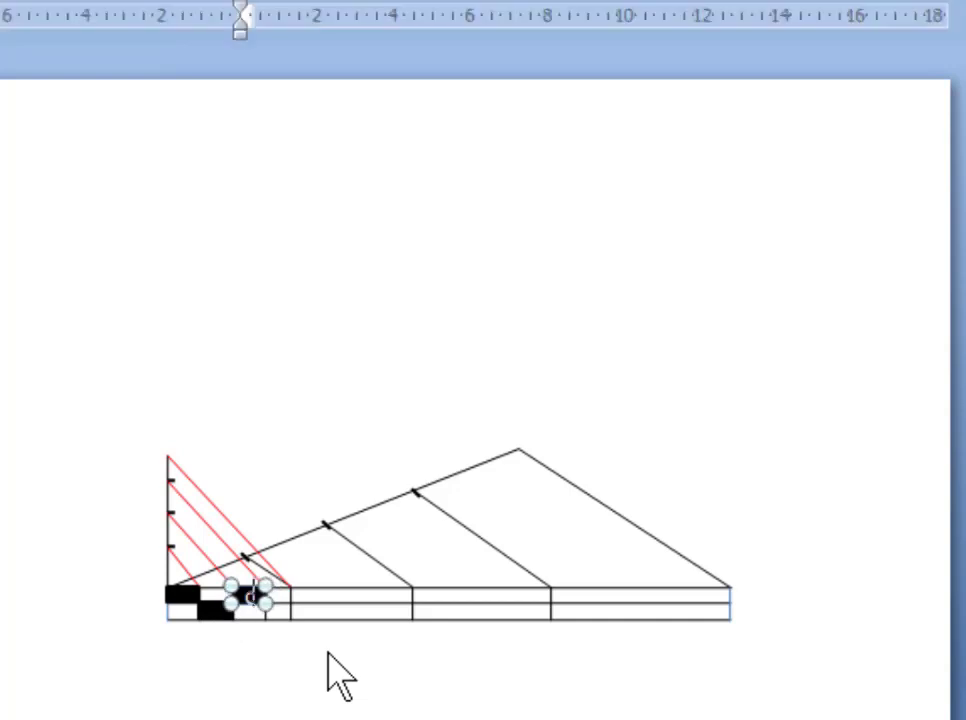
Step: Place another black block copy in the fourth cell of the lower row
key("ctrl+v")
key("Right")
key("Right")
key("Right")
key("Right")
key("Right")
key("Right")
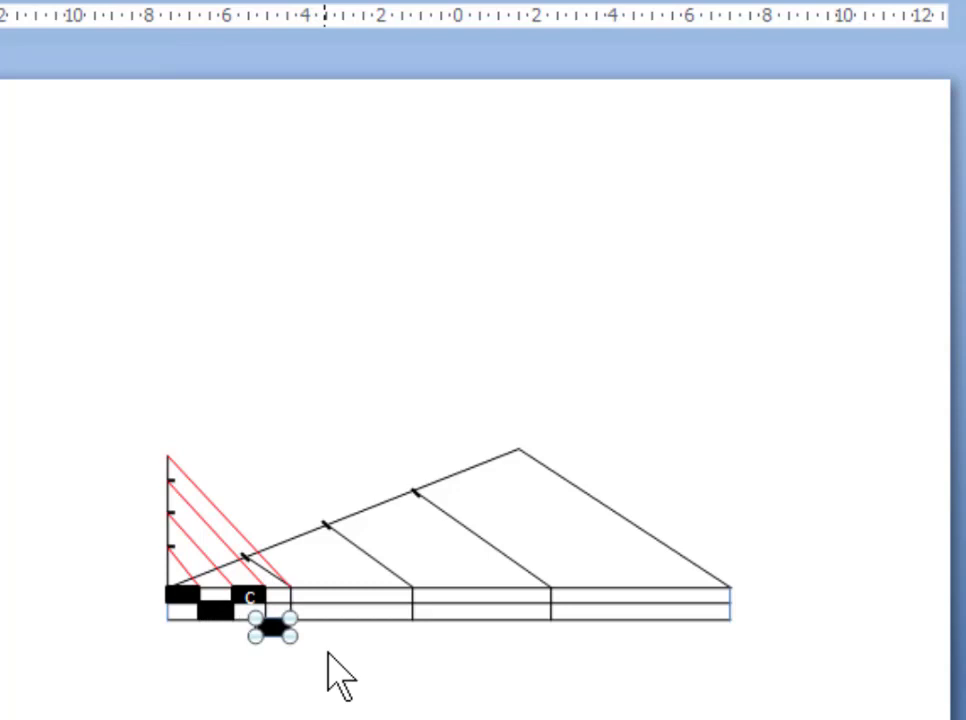
key("Up")
key("Up")
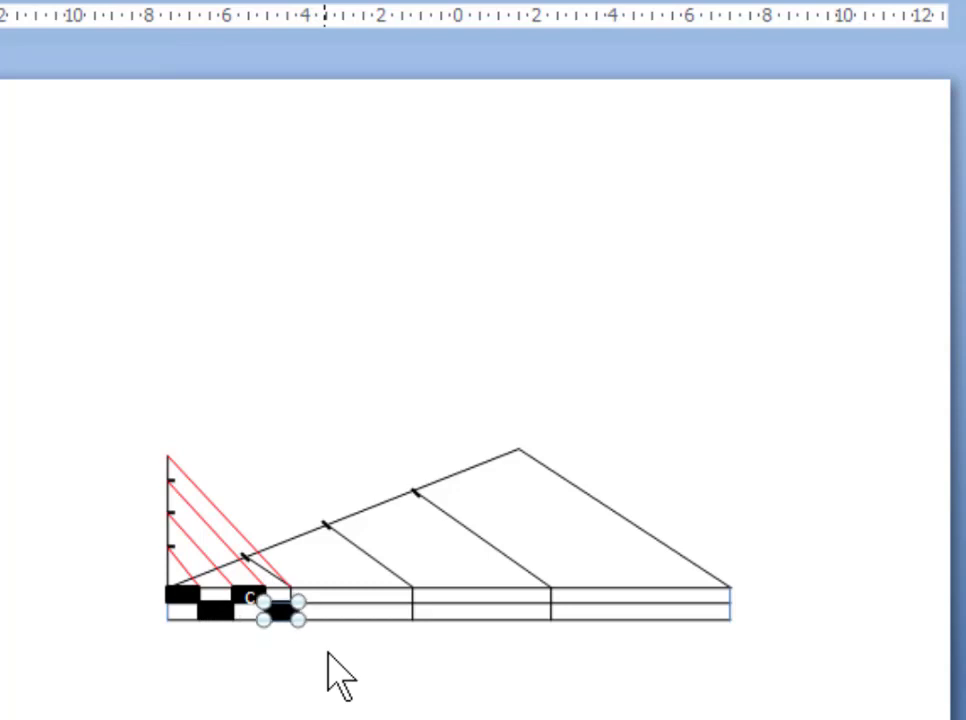
key("Up")
key("Down")
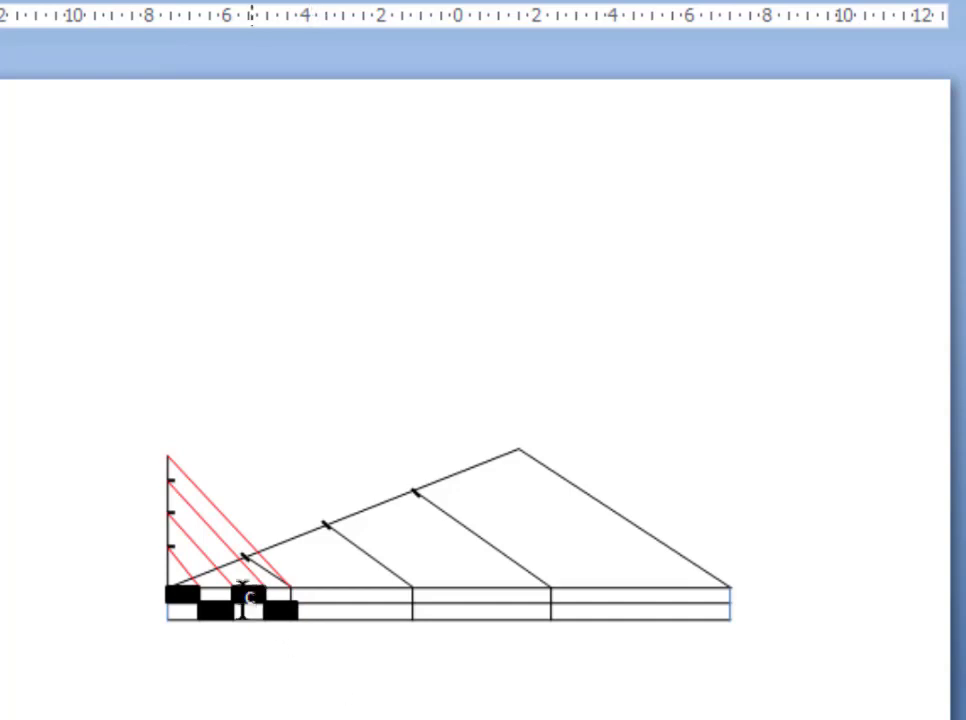
left_click(248, 598)
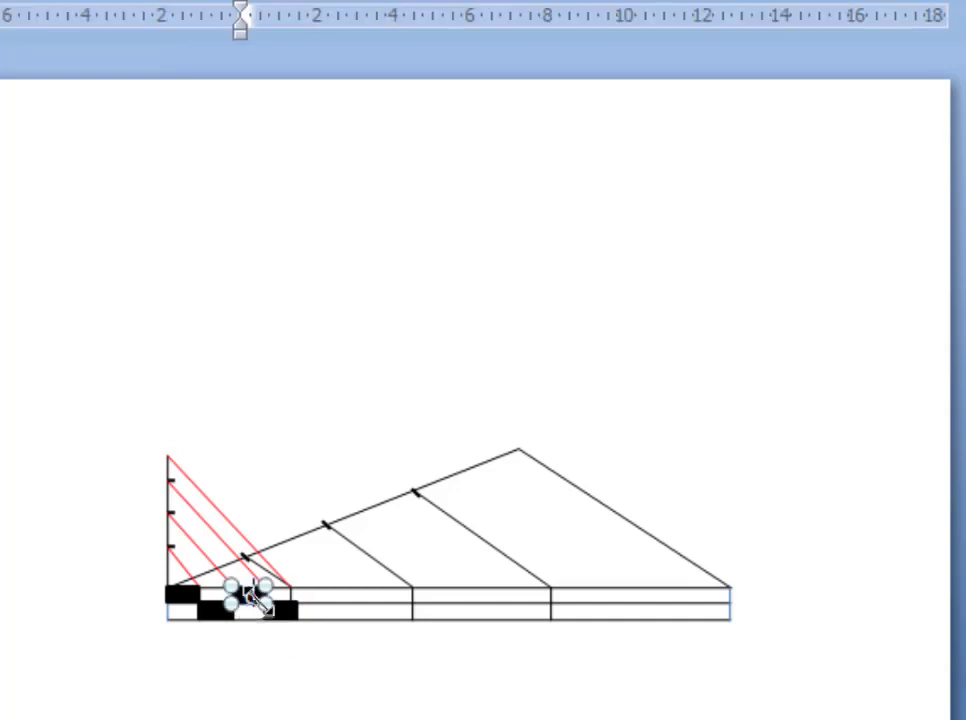
left_click(321, 698)
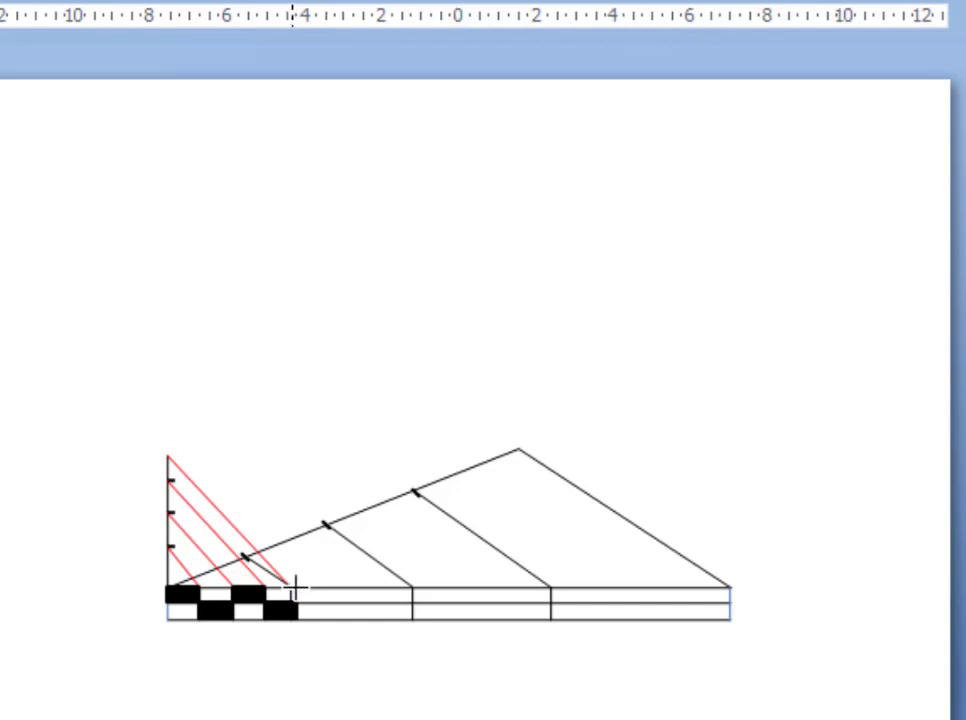
Step: Add a long black block across the next top-row division and a lower-row copy after it
left_click_drag(291, 588, 410, 597)
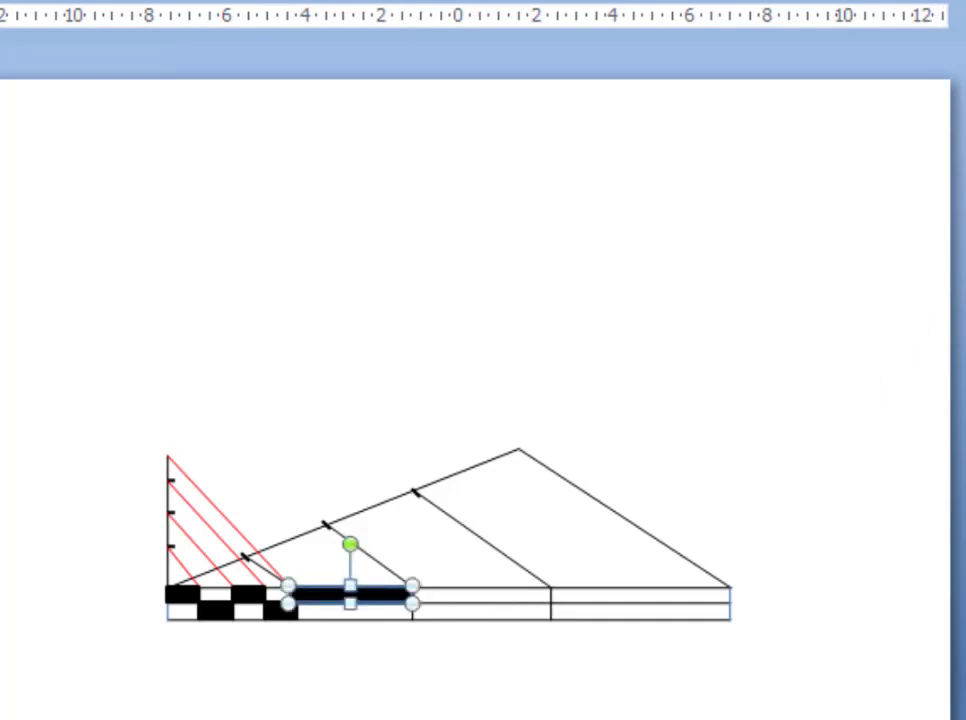
left_click(384, 651)
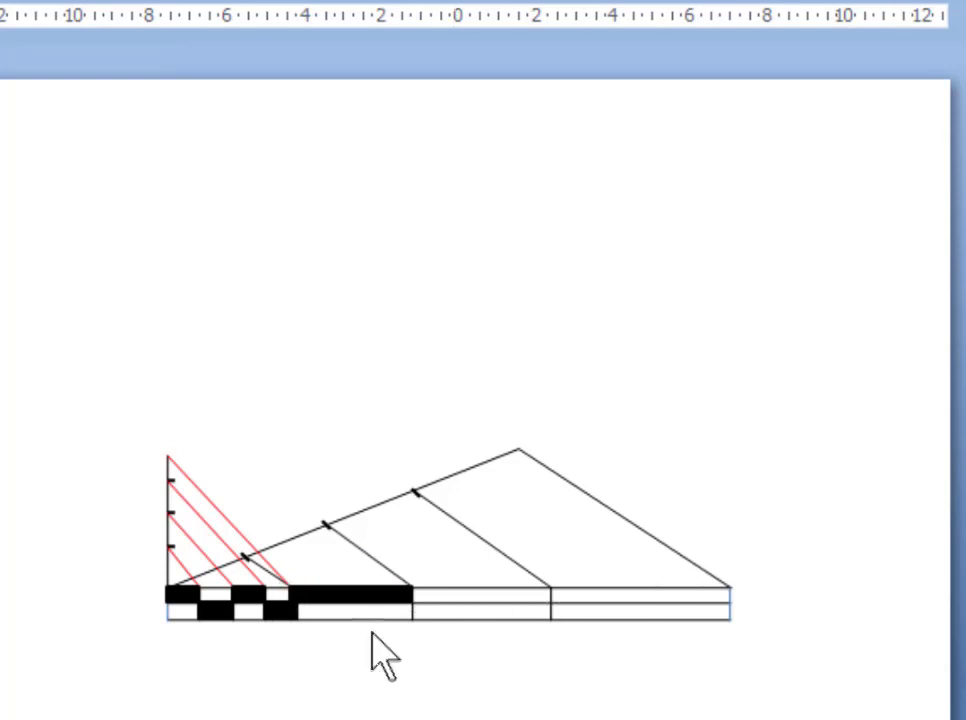
left_click(358, 590)
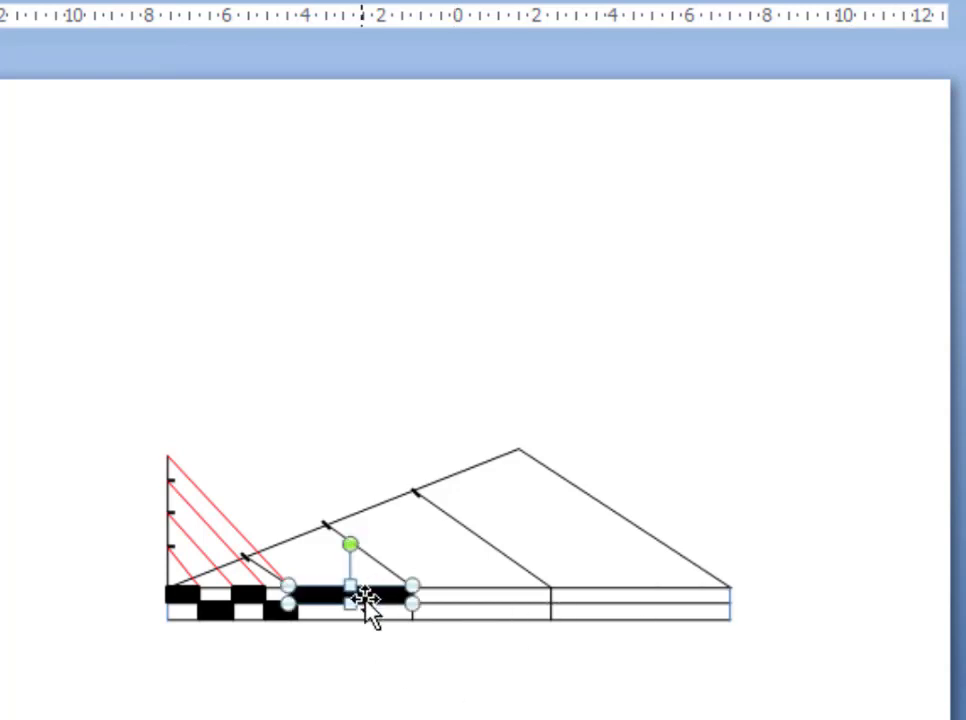
key("ctrl+c")
key("ctrl+v")
key("Right")
key("Right")
key("Right")
key("Right")
key("Right")
key("Right")
key("Right")
key("Right")
key("Right")
key("Right")
key("Right")
key("Right")
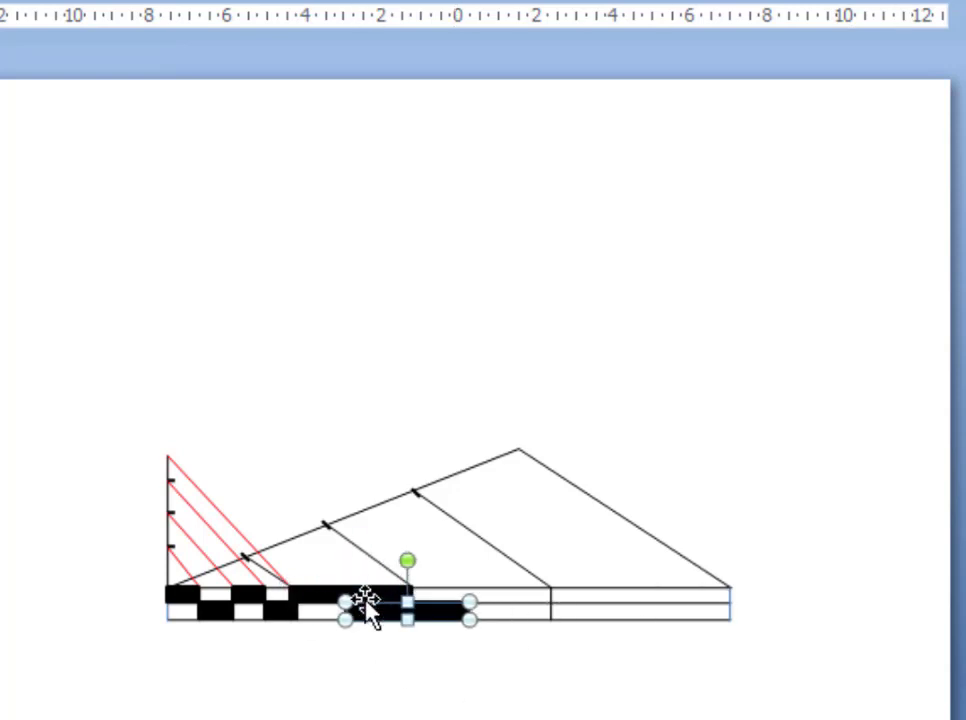
key("Right")
key("Right")
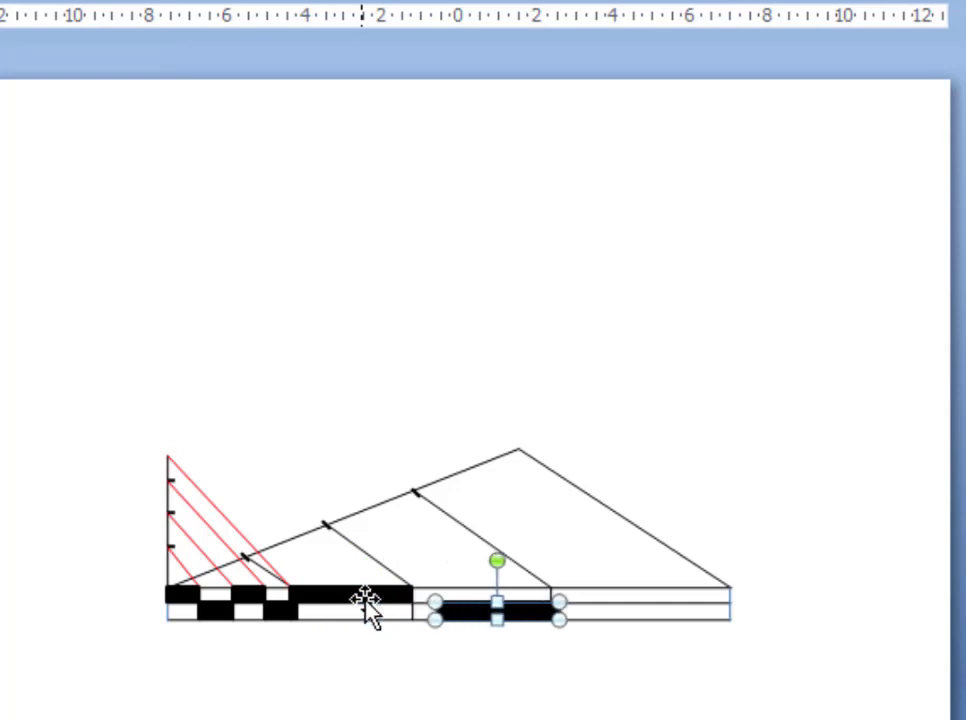
left_click_drag(435, 617, 412, 620)
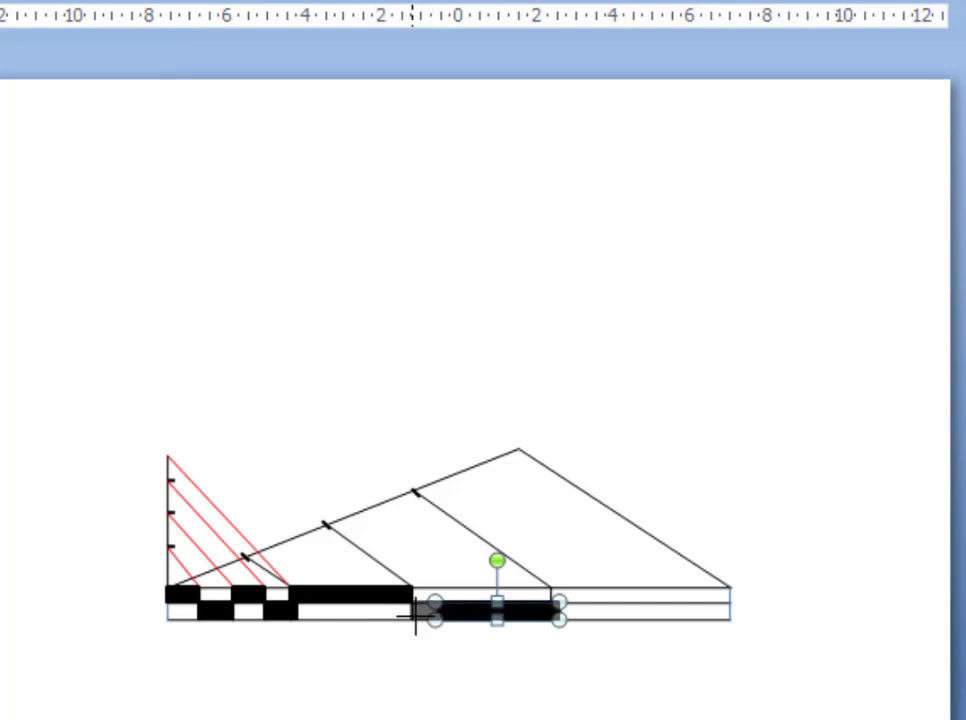
left_click(485, 681)
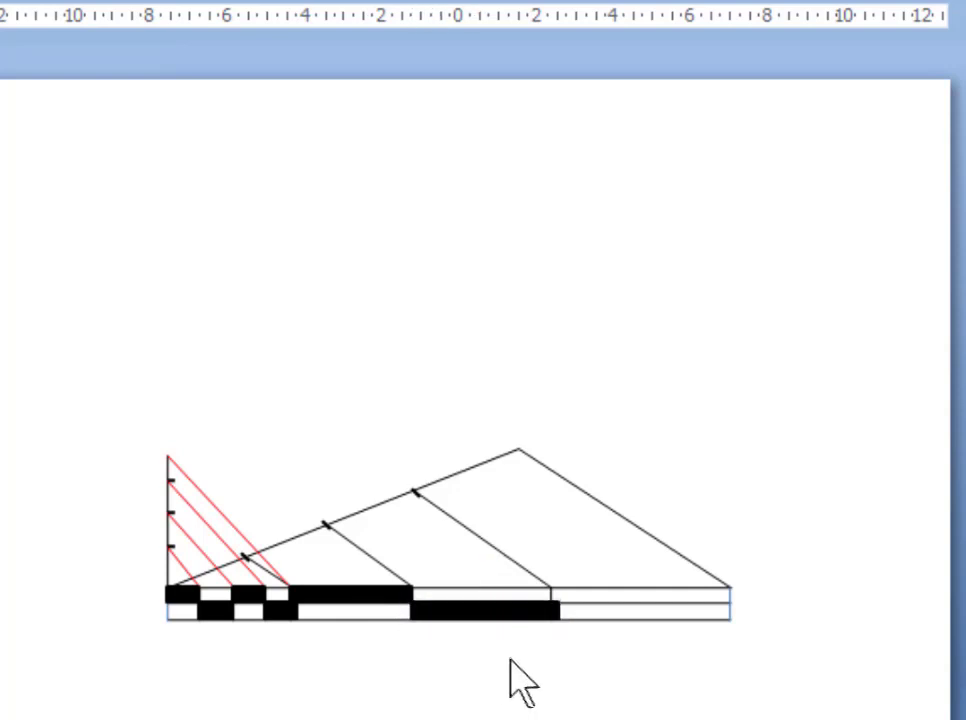
Step: Copy the long block into the top row's last division, stretched to the bar's right end
left_click(552, 612)
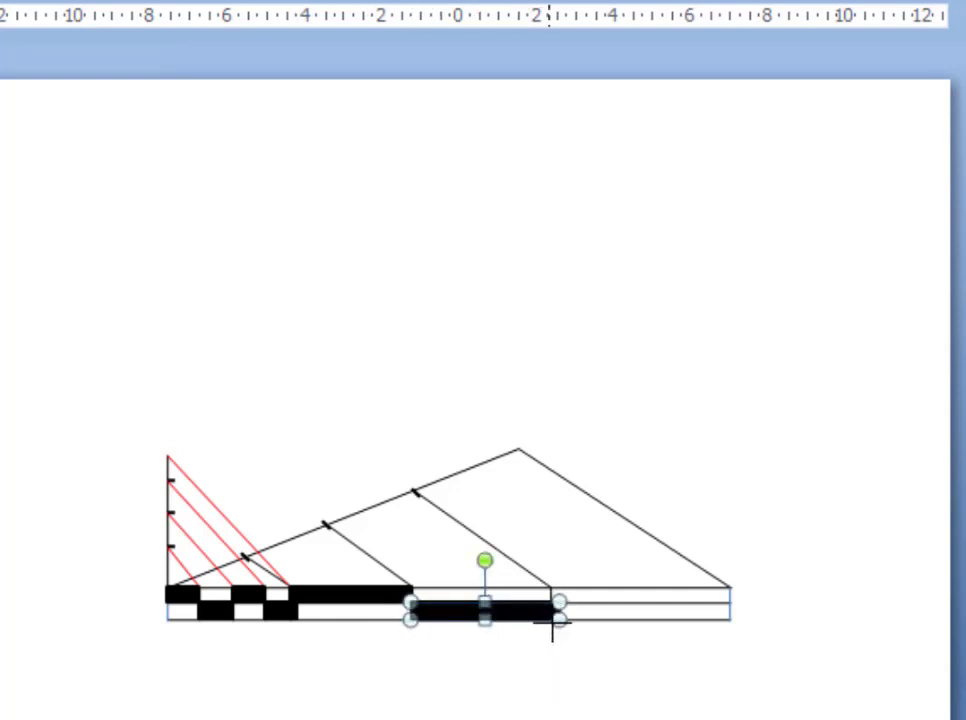
left_click(543, 659)
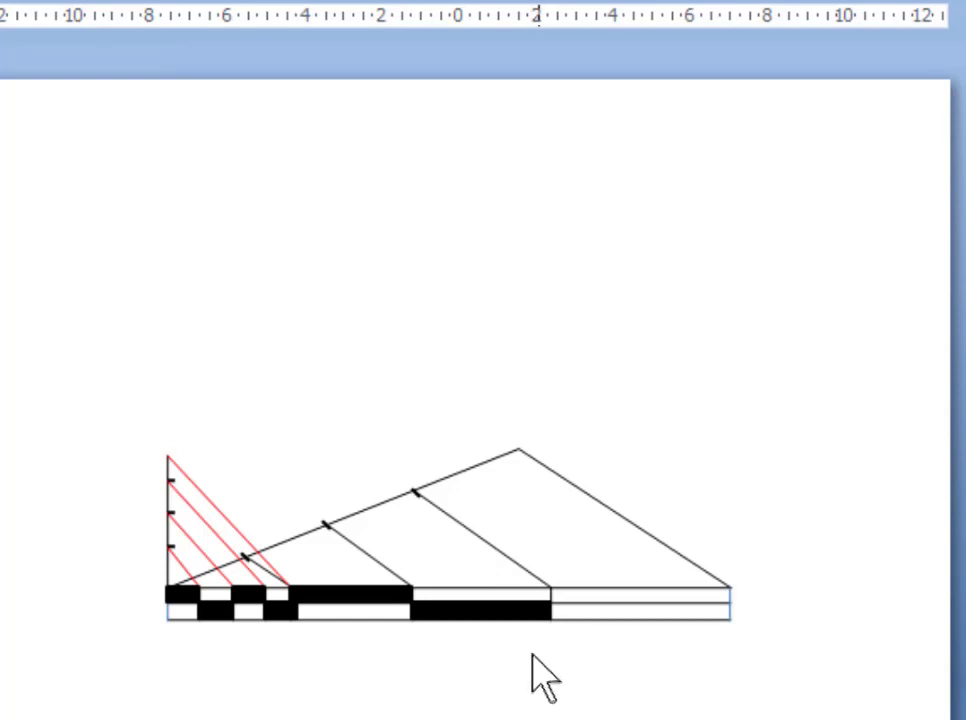
left_click(504, 617)
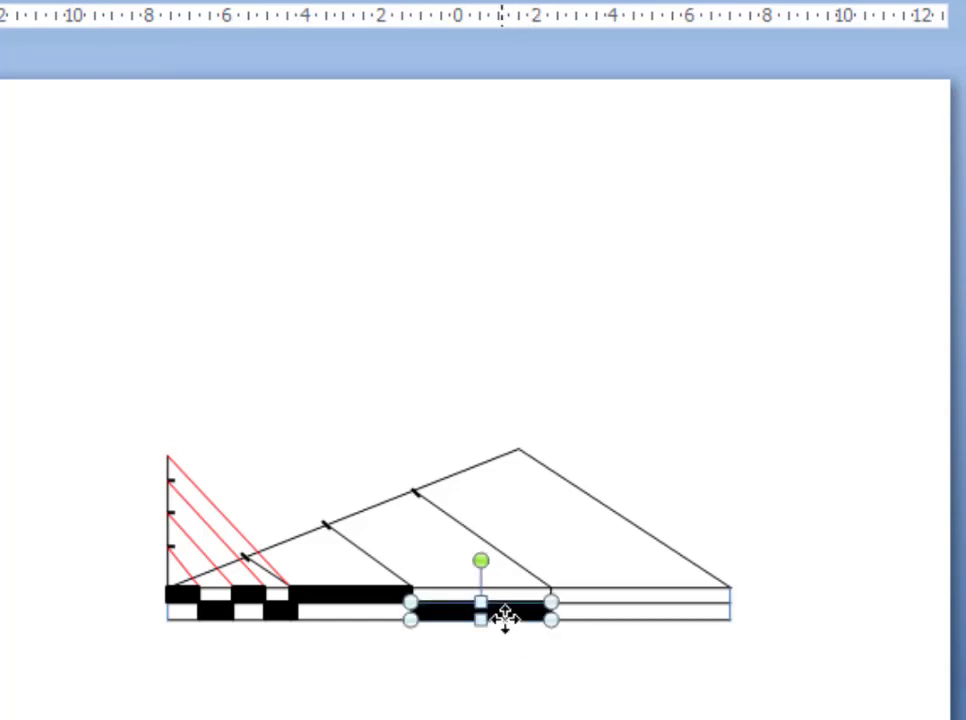
key("Down")
key("Right")
key("Right")
key("Right")
key("Right")
key("Right")
key("Right")
key("Right")
key("Right")
key("Right")
key("Right")
key("Right")
key("Right")
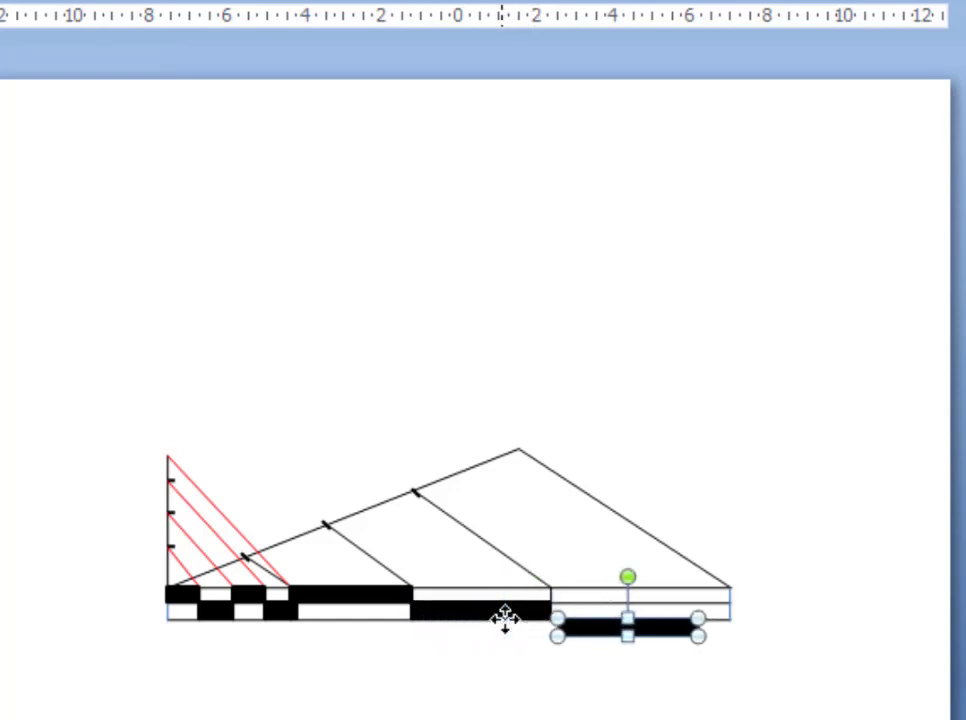
key("Up")
key("Up")
key("Up")
key("Up")
key("Left")
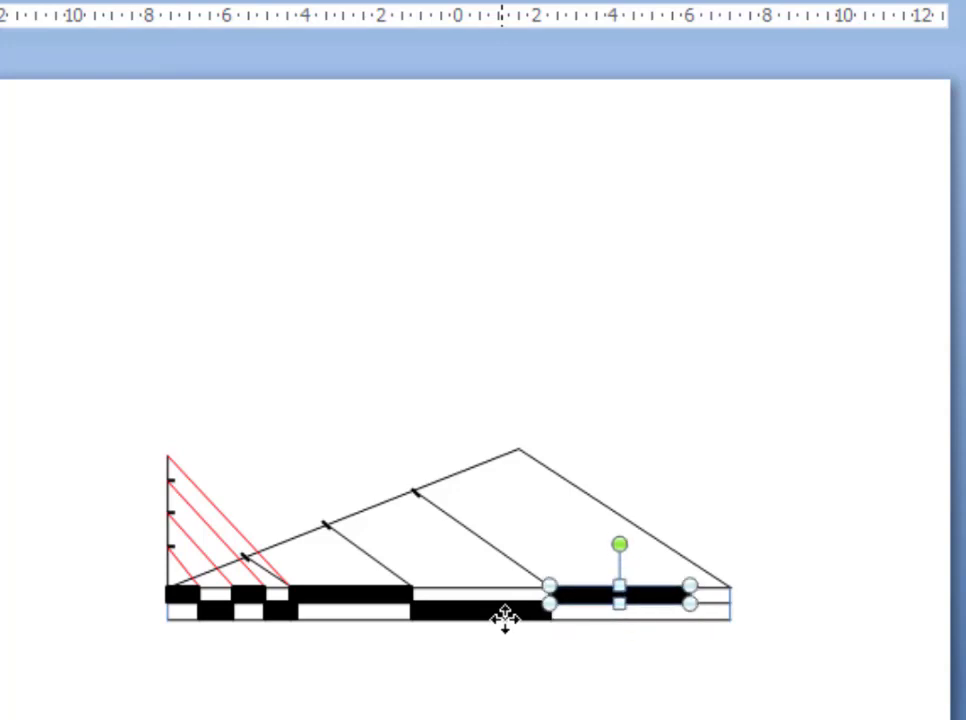
left_click_drag(692, 604, 731, 606)
left_click(690, 675)
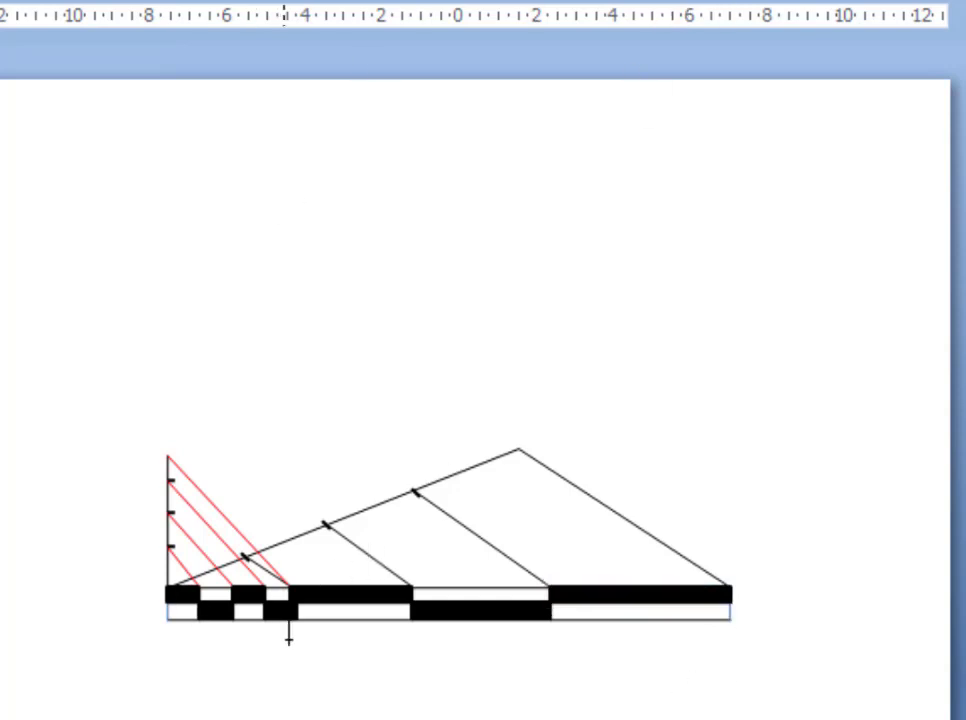
Step: Add a text box below the bar with labels 0, 2, 4 and 6kms separated by tabs
left_click_drag(304, 627, 327, 667)
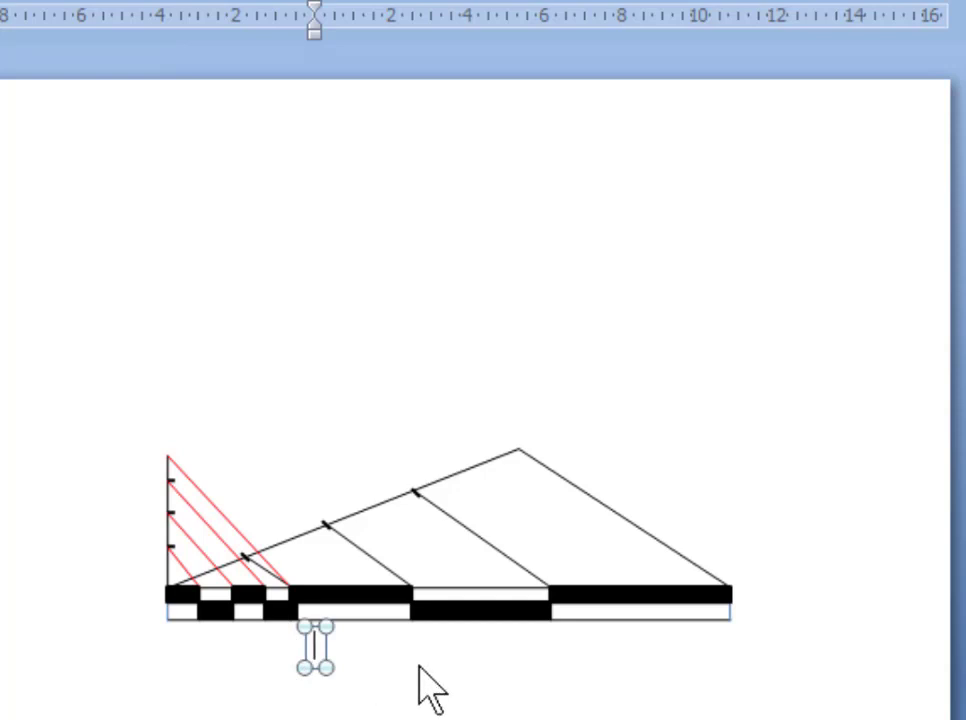
type("0")
key("BackSpace")
type("0")
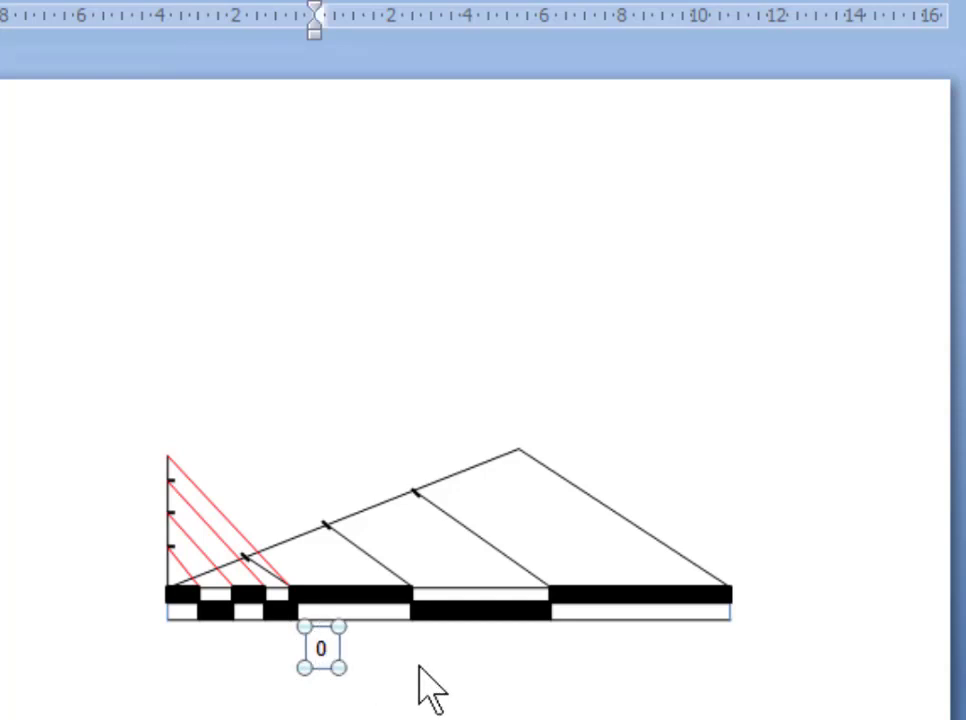
key("Tab")
key("Tab")
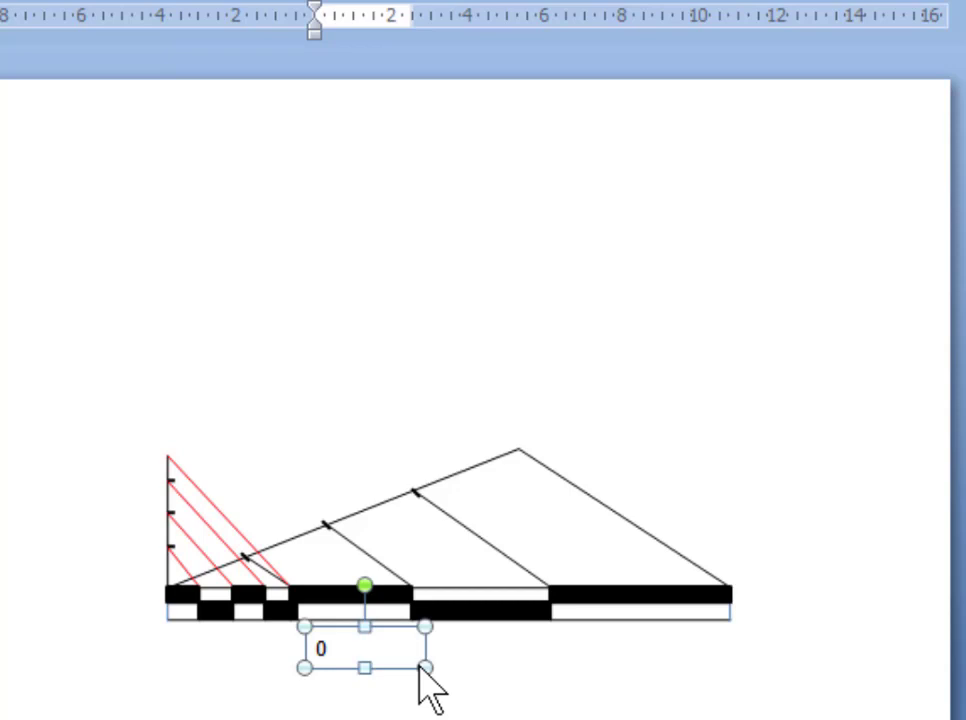
type("2")
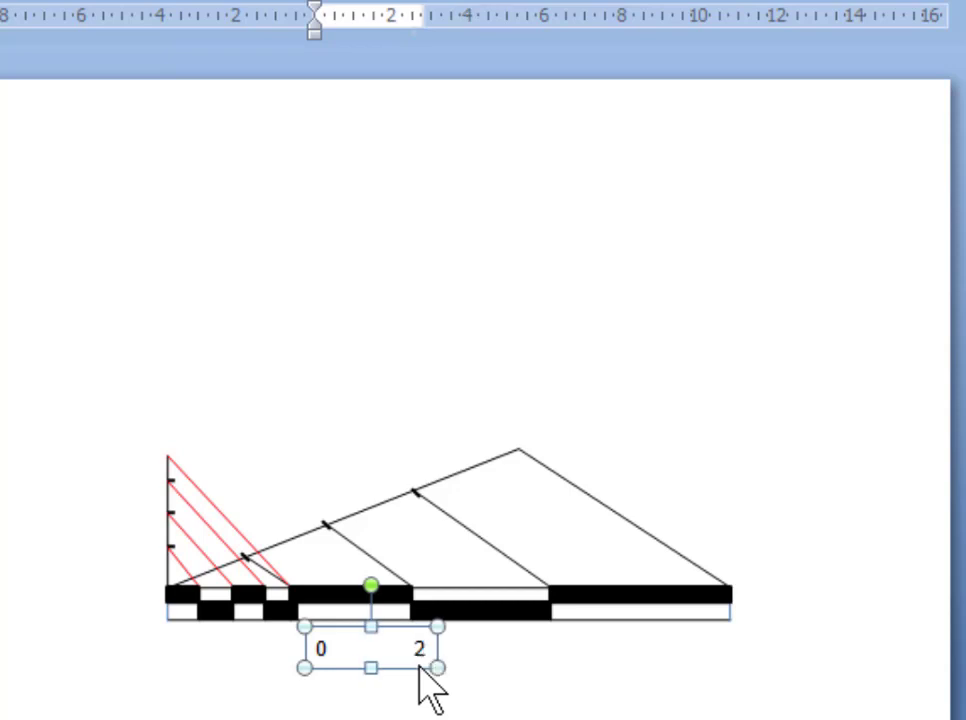
key("Tab")
key("Tab")
type("4")
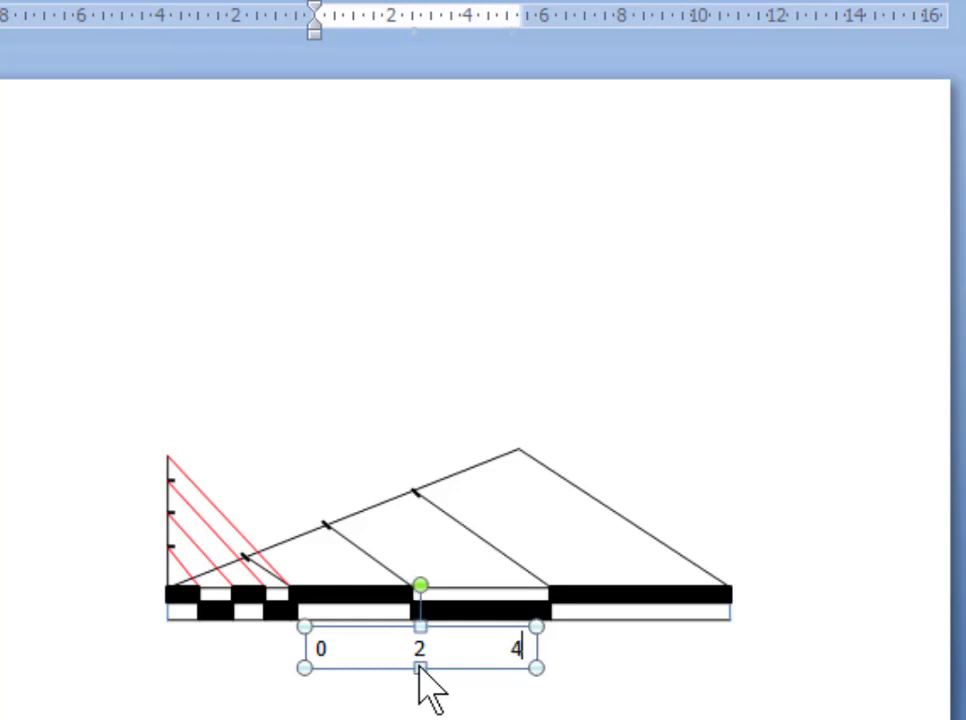
key("Tab")
key("Tab")
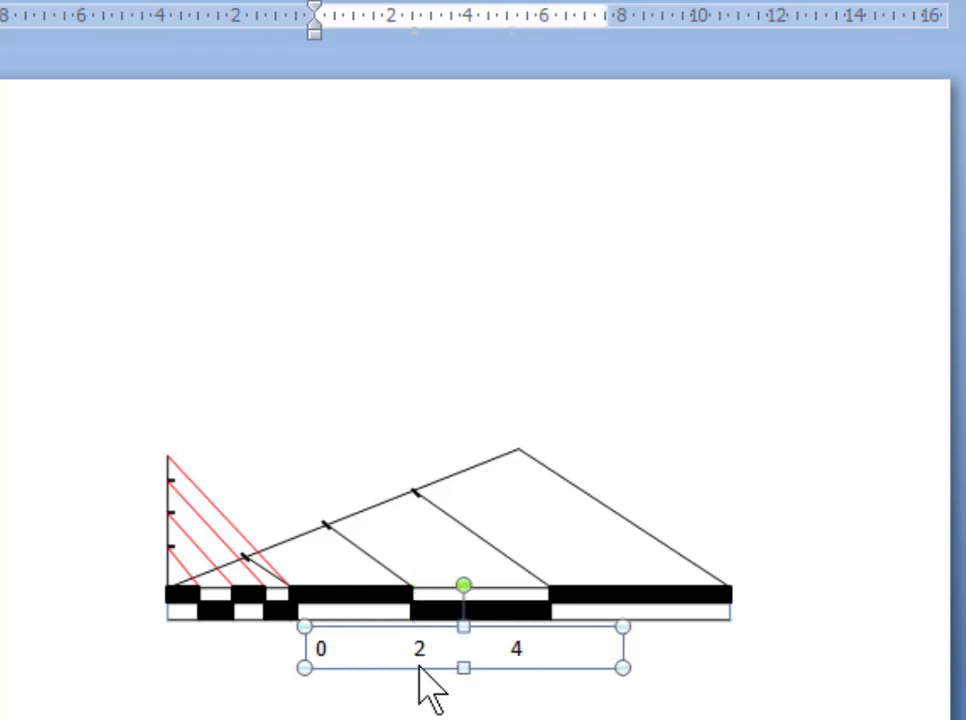
type("6kms")
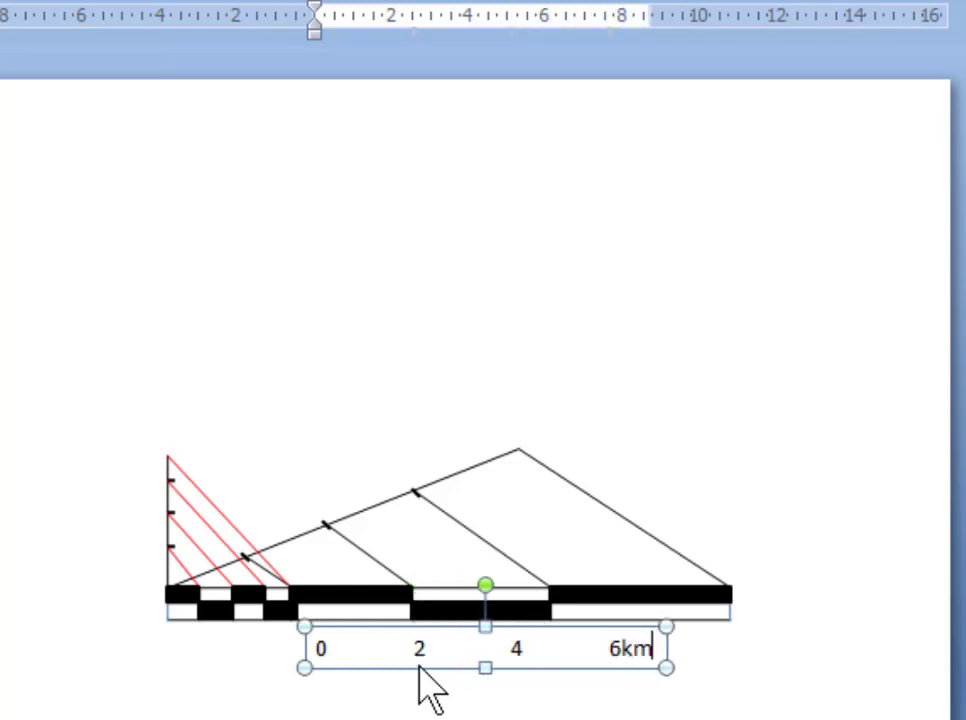
Step: Adjust the label gaps and widen the box so 0–6kms line up under the divisions
left_click(416, 648)
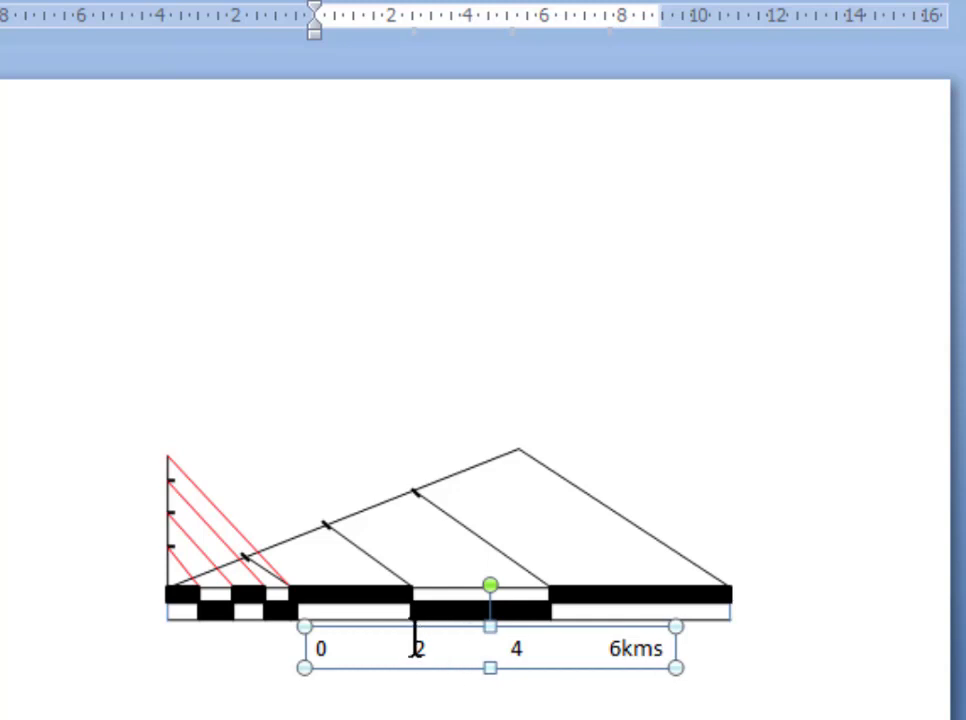
key("BackSpace")
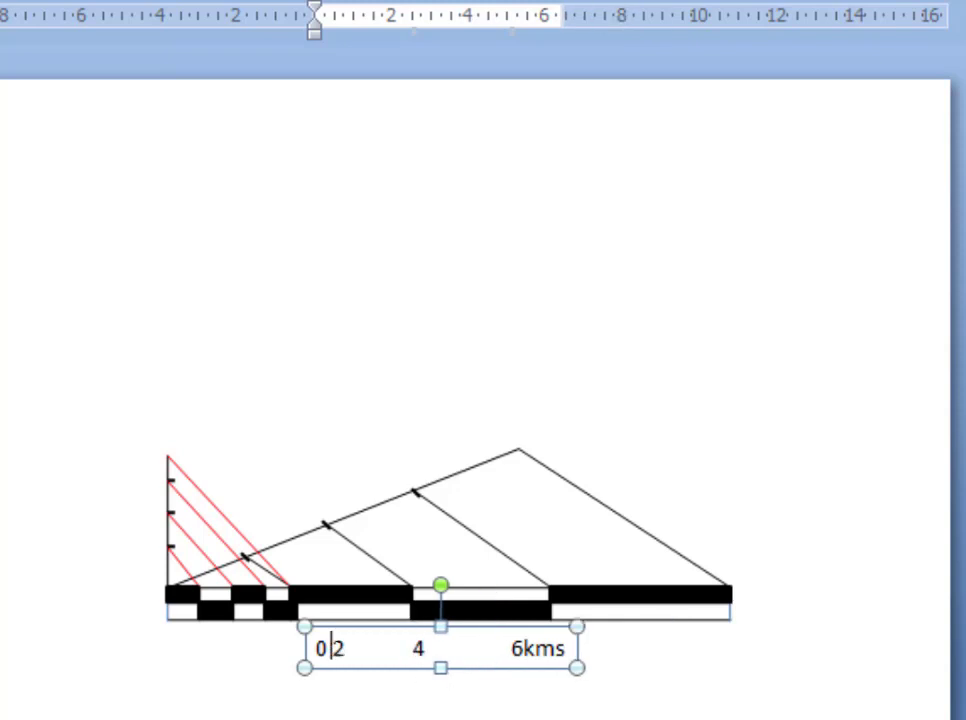
left_click(506, 648)
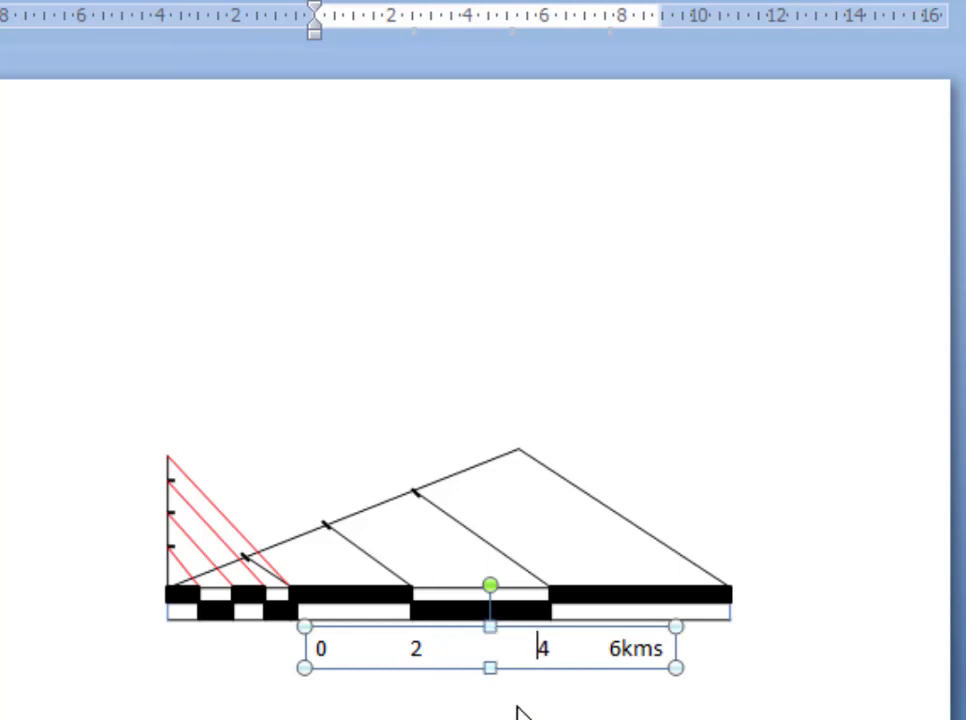
left_click(606, 648)
left_click_drag(675, 667, 738, 667)
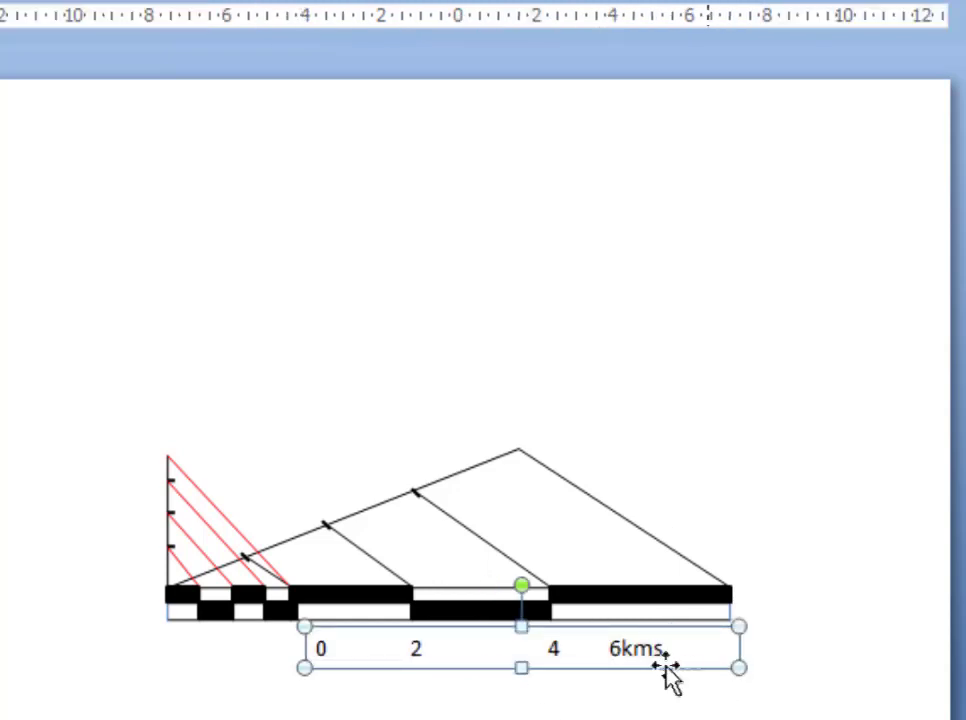
left_click(607, 648)
key("Return")
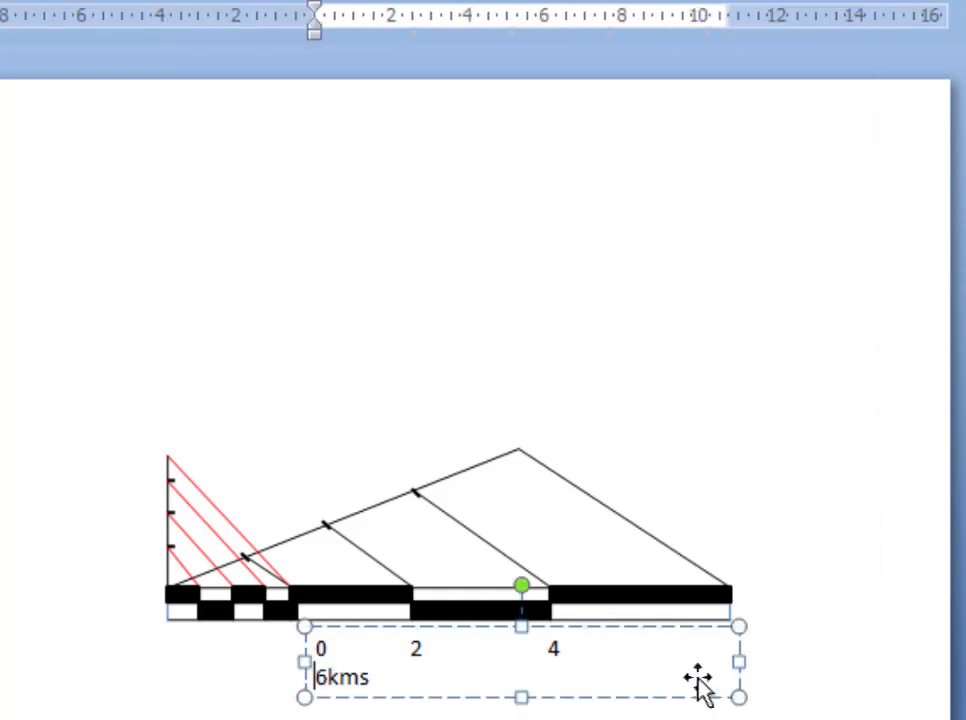
left_click_drag(740, 664, 765, 656)
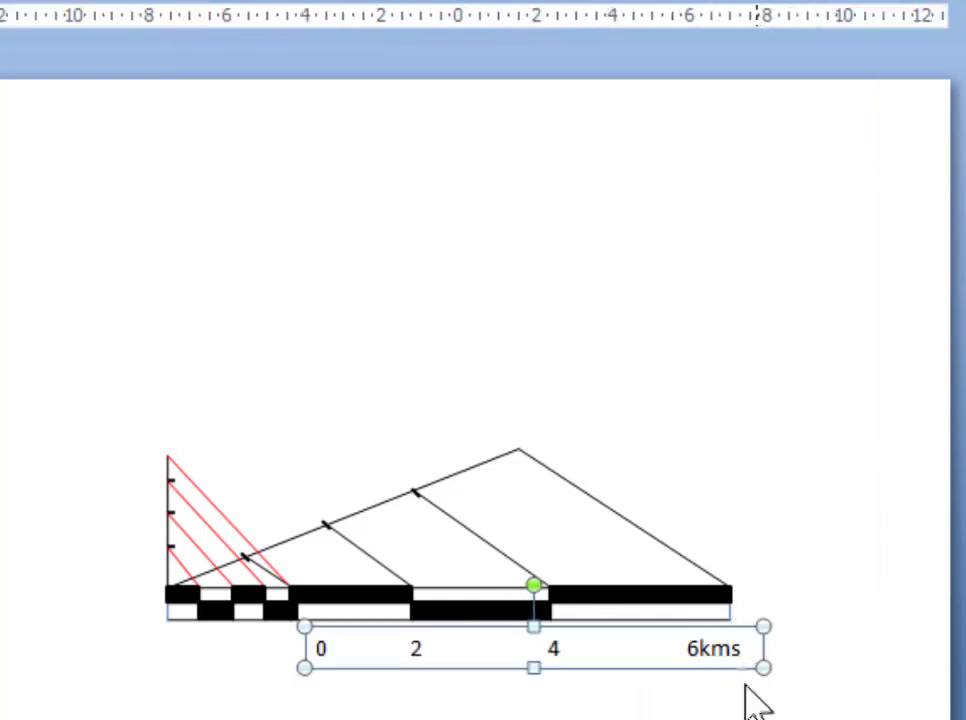
left_click(704, 708)
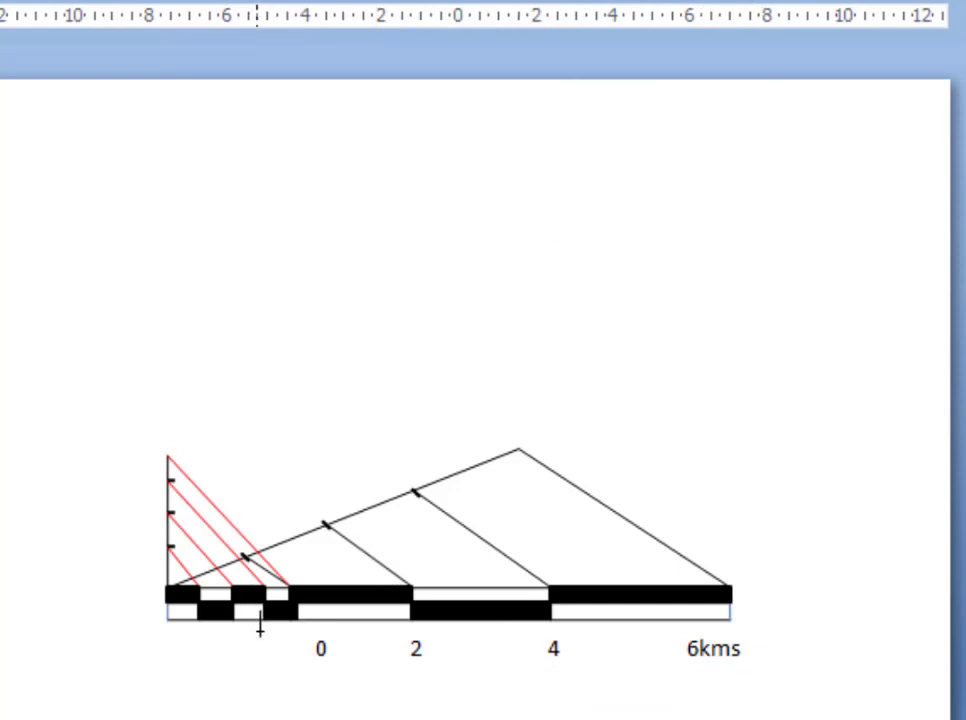
Step: Add a 1000m label text box under the bar's left section
left_click_drag(257, 627, 277, 667)
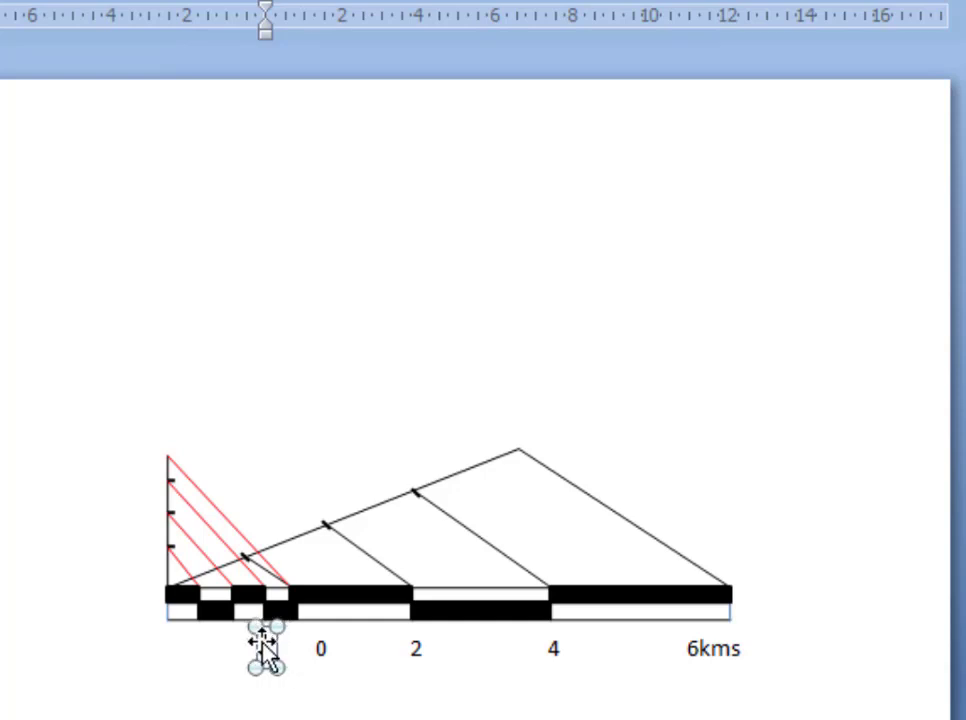
type("100")
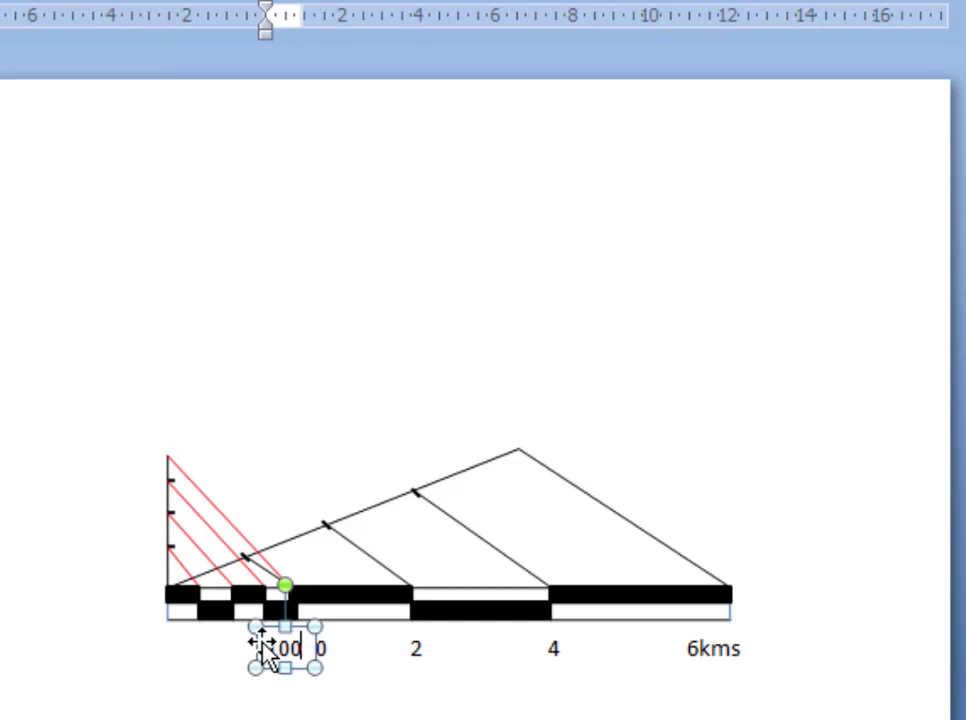
type("0m")
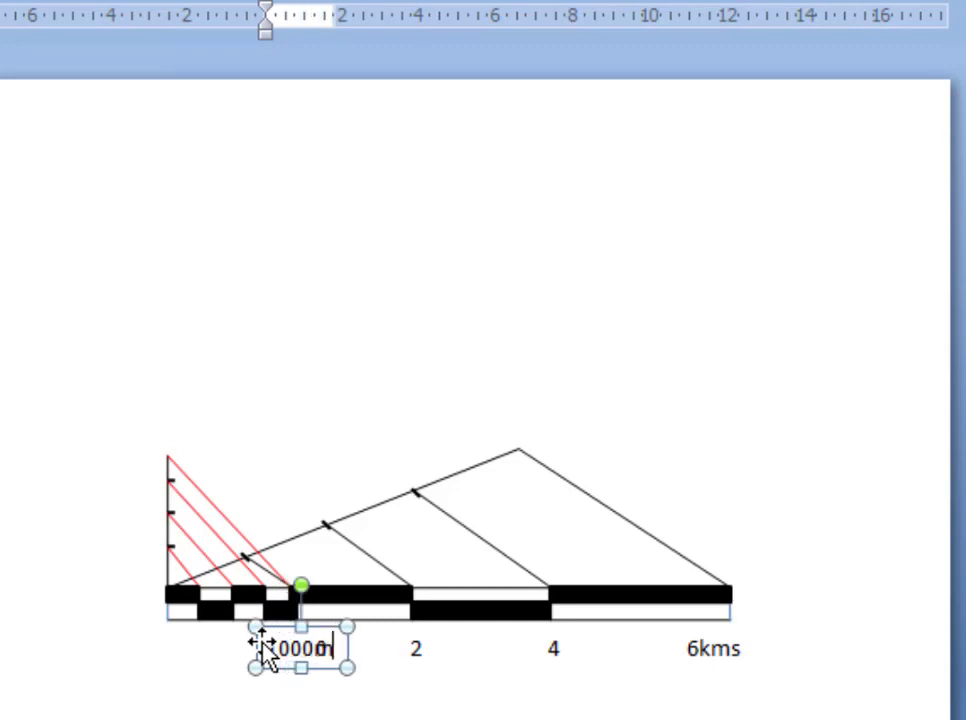
left_click_drag(330, 645, 273, 641)
left_click(149, 660)
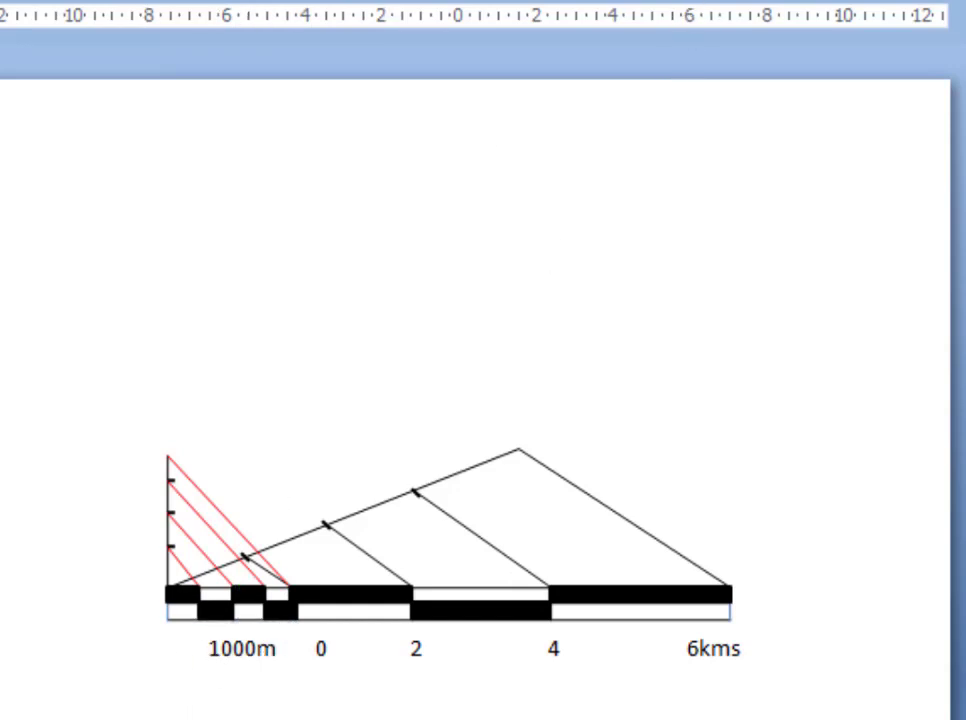
Step: Add a 2000m label to the left of 1000m and stretch the 0–6kms box leftward
left_click(103, 638)
type("20")
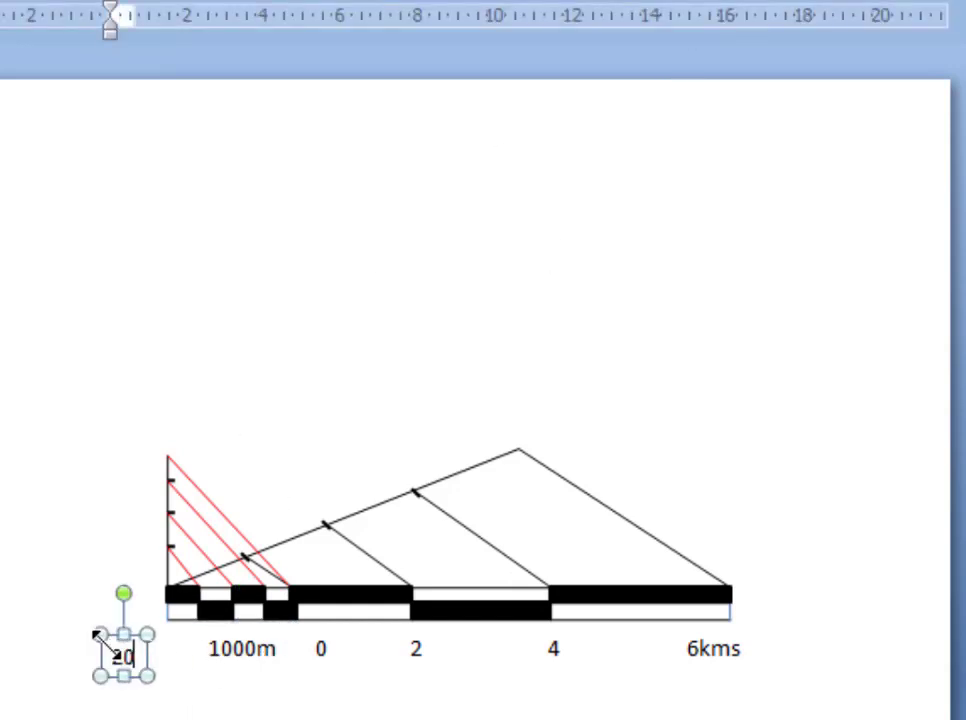
type("00m")
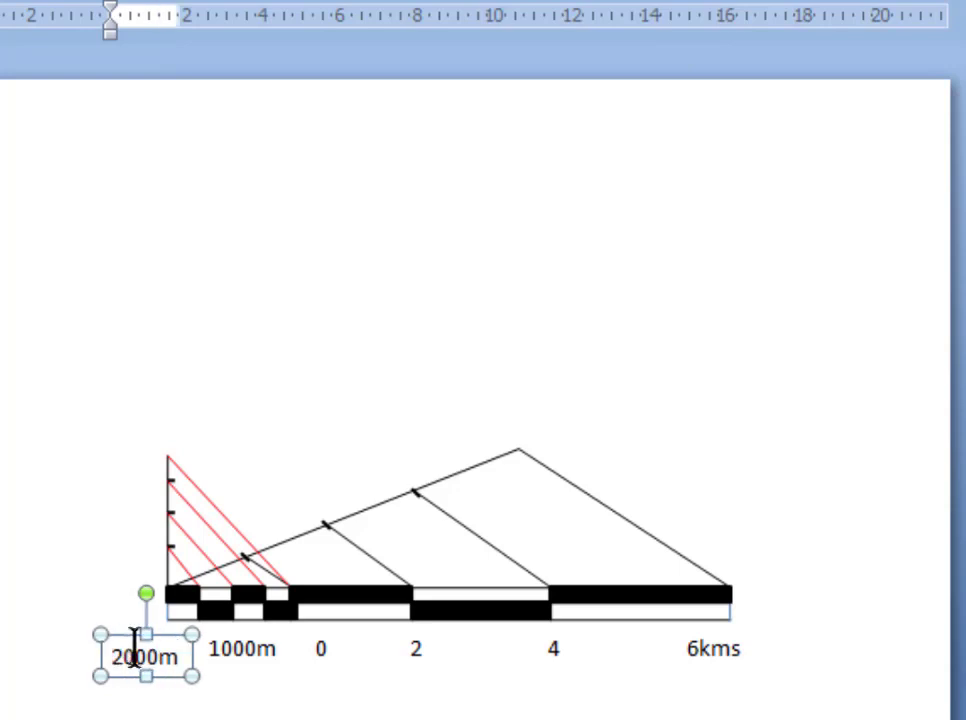
left_click(155, 636)
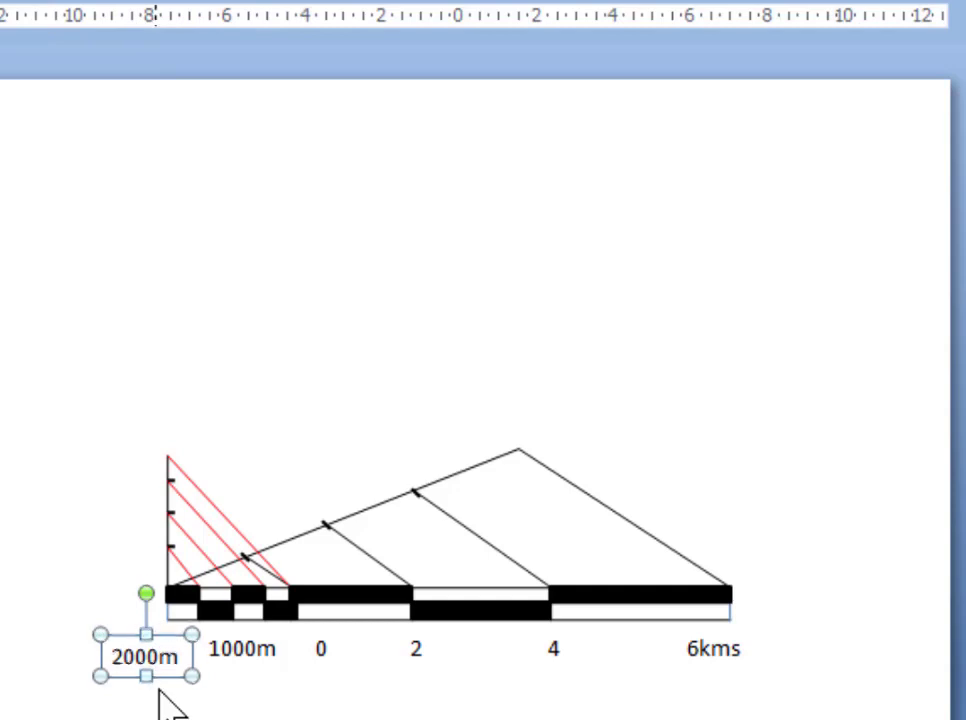
key("Up")
left_click(196, 706)
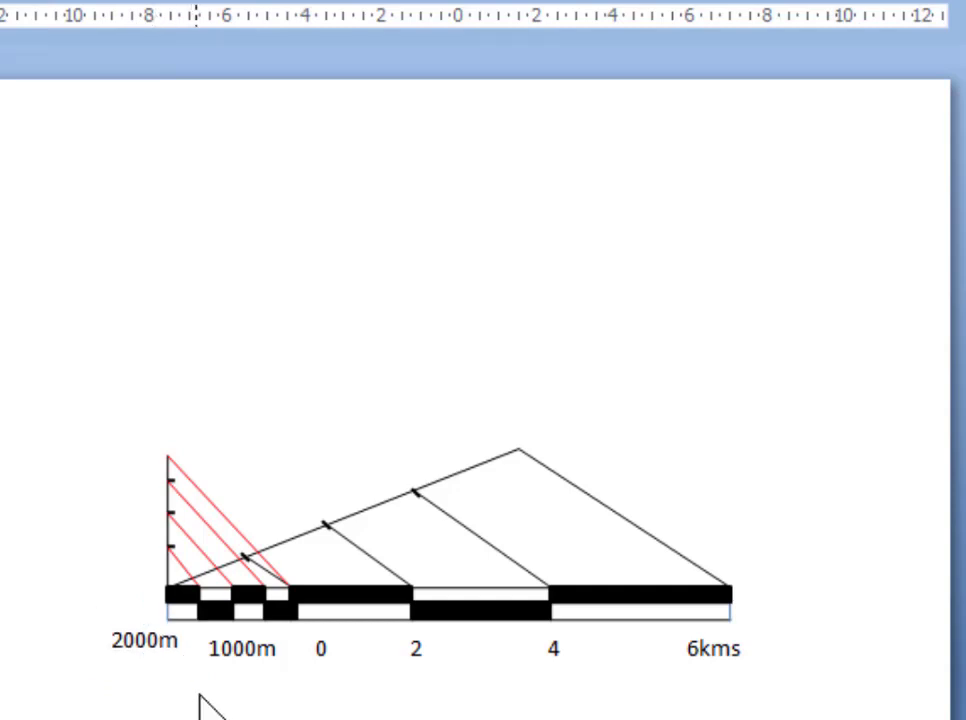
left_click(331, 645)
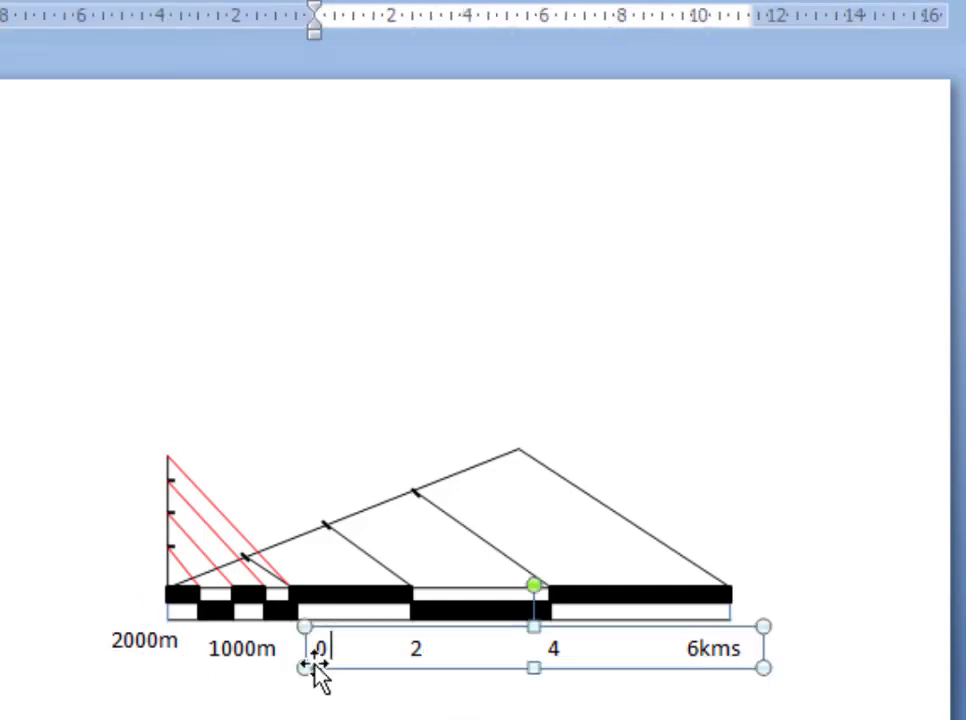
left_click_drag(297, 667, 278, 667)
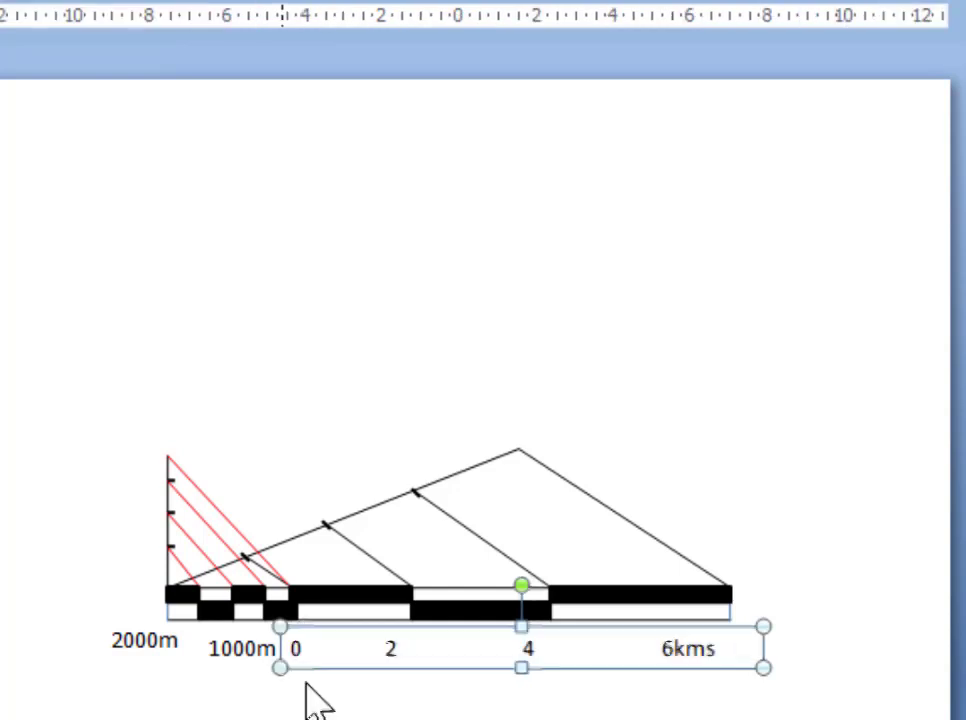
left_click(366, 716)
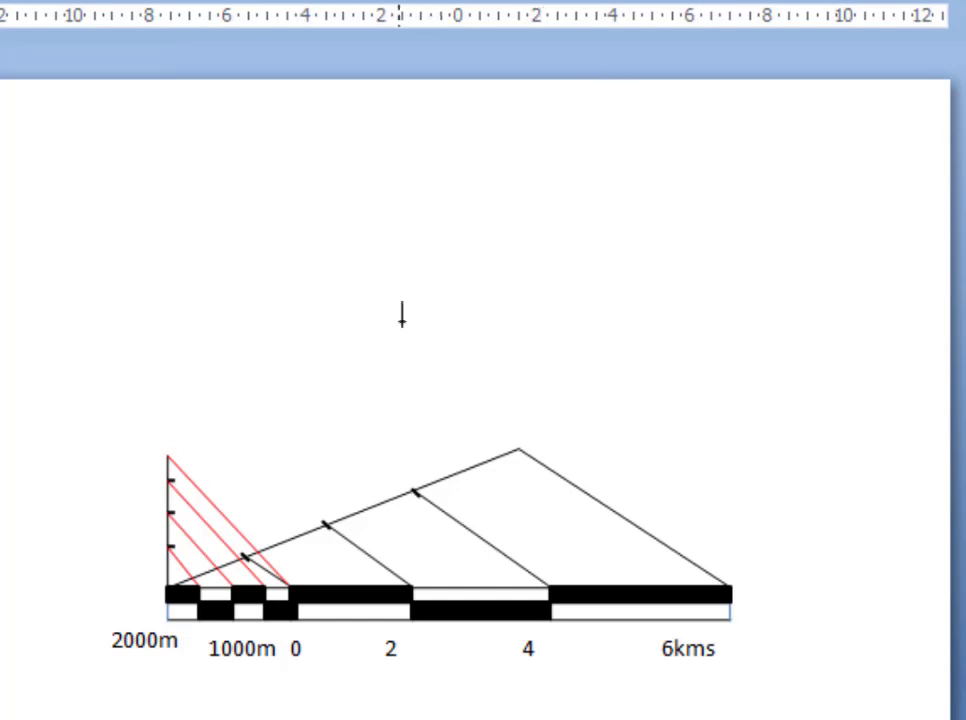
Step: Type the title 'Linear Scale' in a new text box above the diagram
left_click_drag(401, 324, 424, 366)
type("Li")
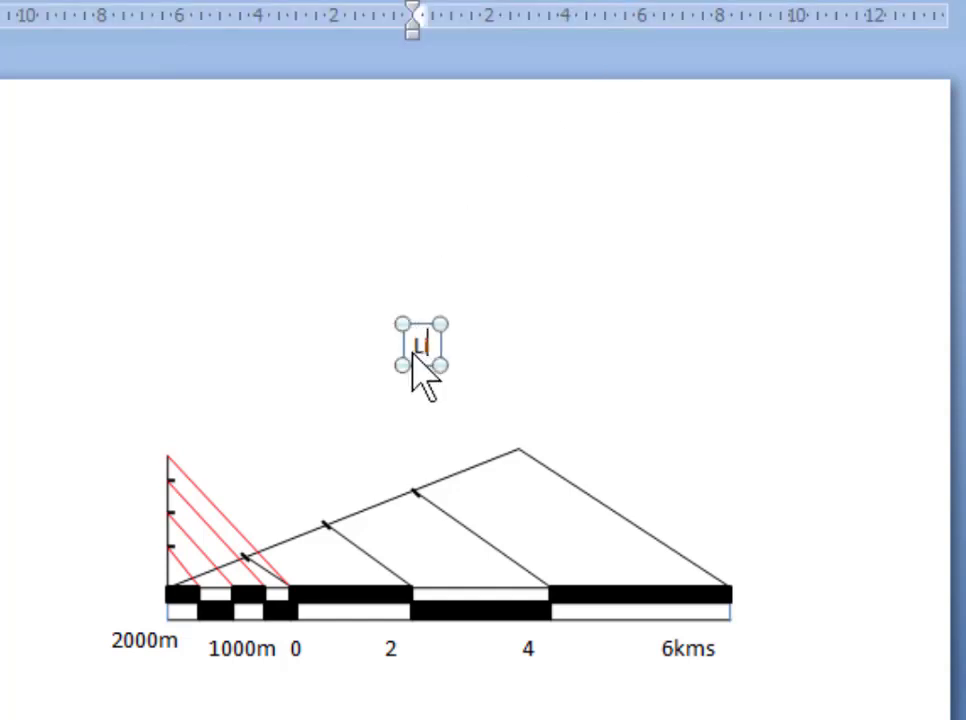
type("nera")
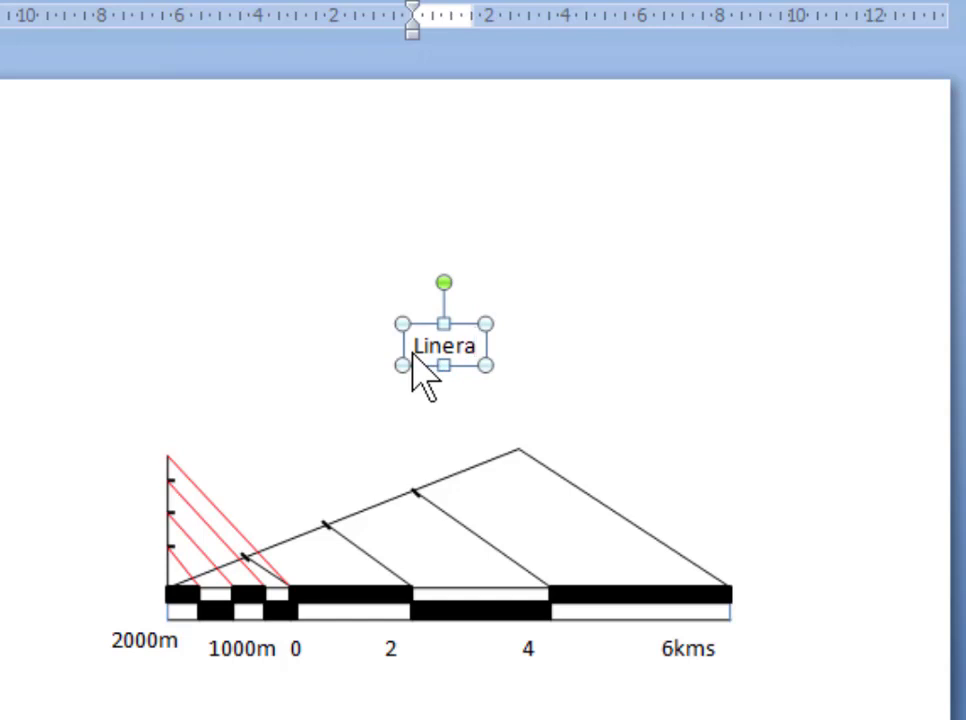
key("BackSpace")
key("BackSpace")
type("ar Scle")
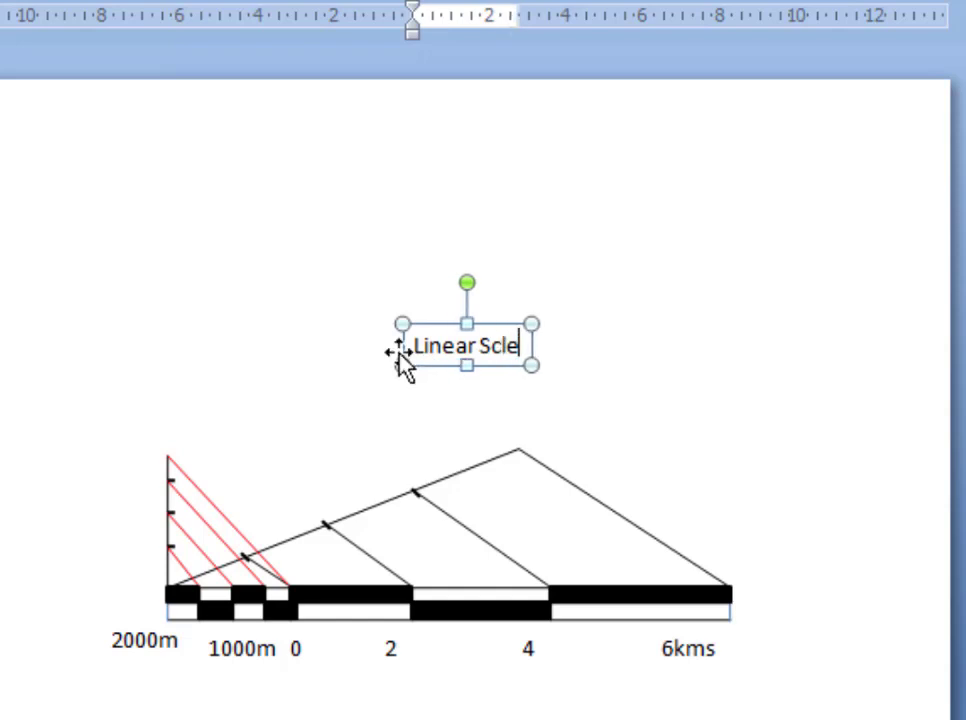
key("BackSpace")
key("BackSpace")
type("ale")
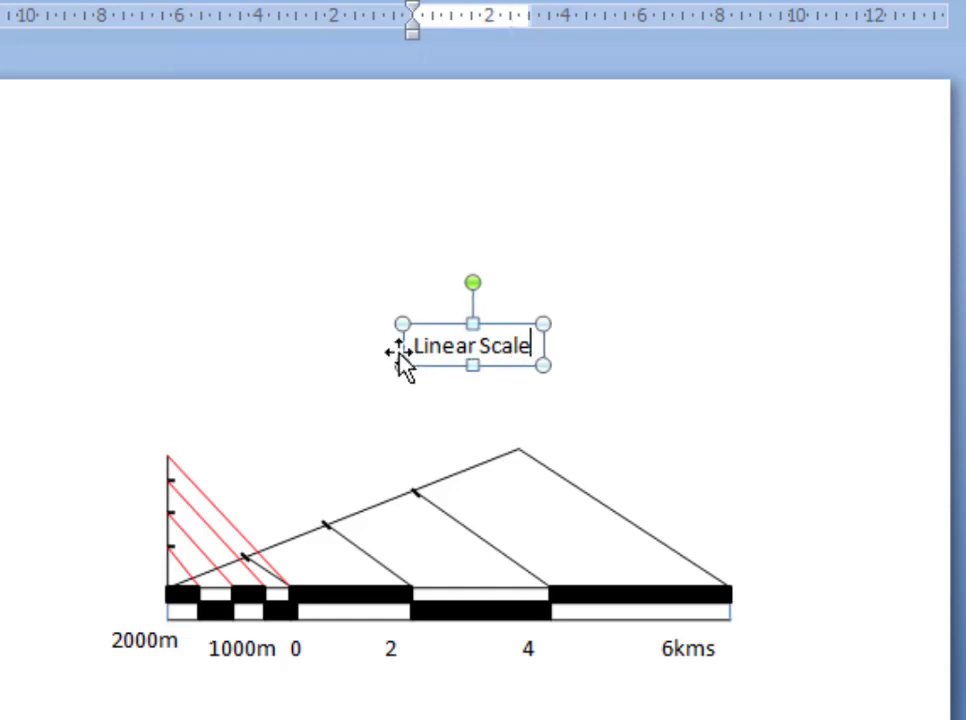
Step: Make 'Linear Scale' bold and larger, and move it up above the triangle
left_click_drag(410, 345, 533, 348)
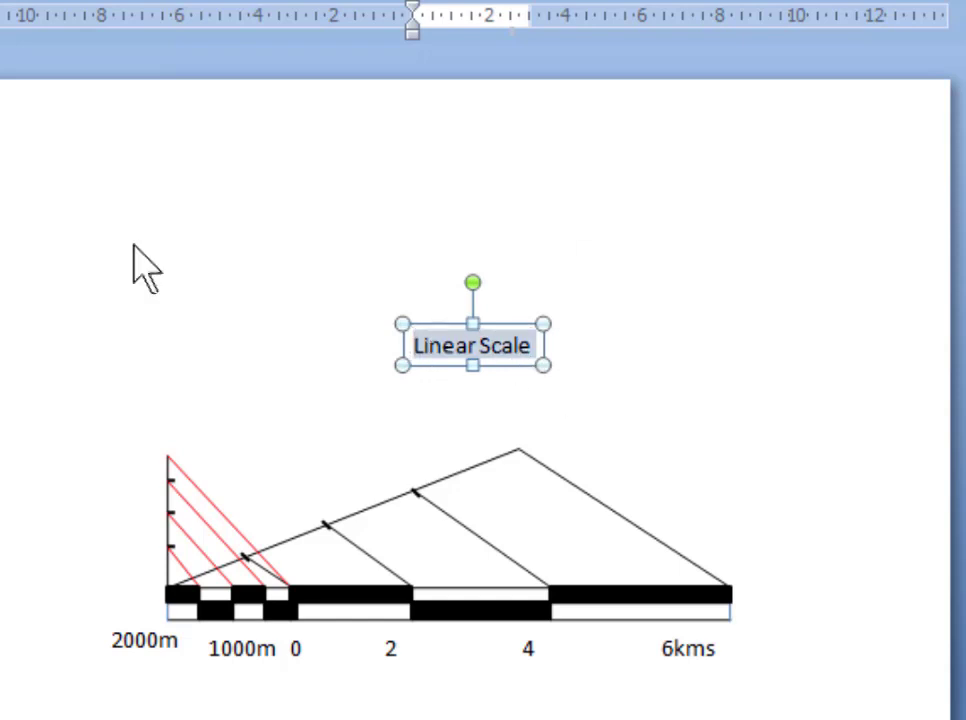
key("ctrl+b")
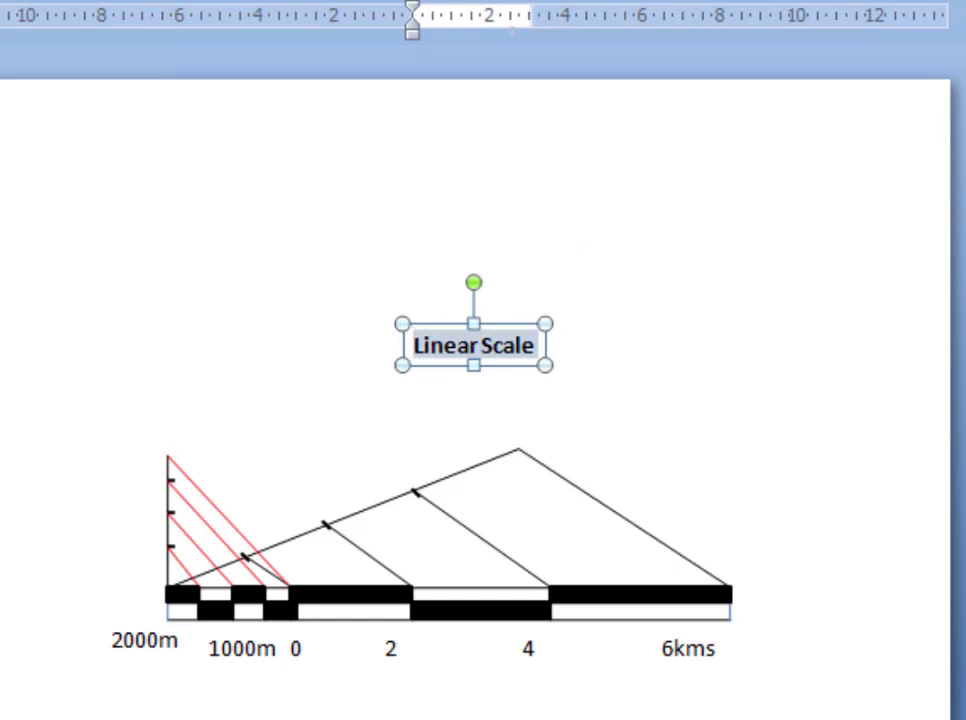
key("ctrl+shift+period")
key("ctrl+shift+period")
left_click_drag(533, 335, 517, 288)
left_click(668, 395)
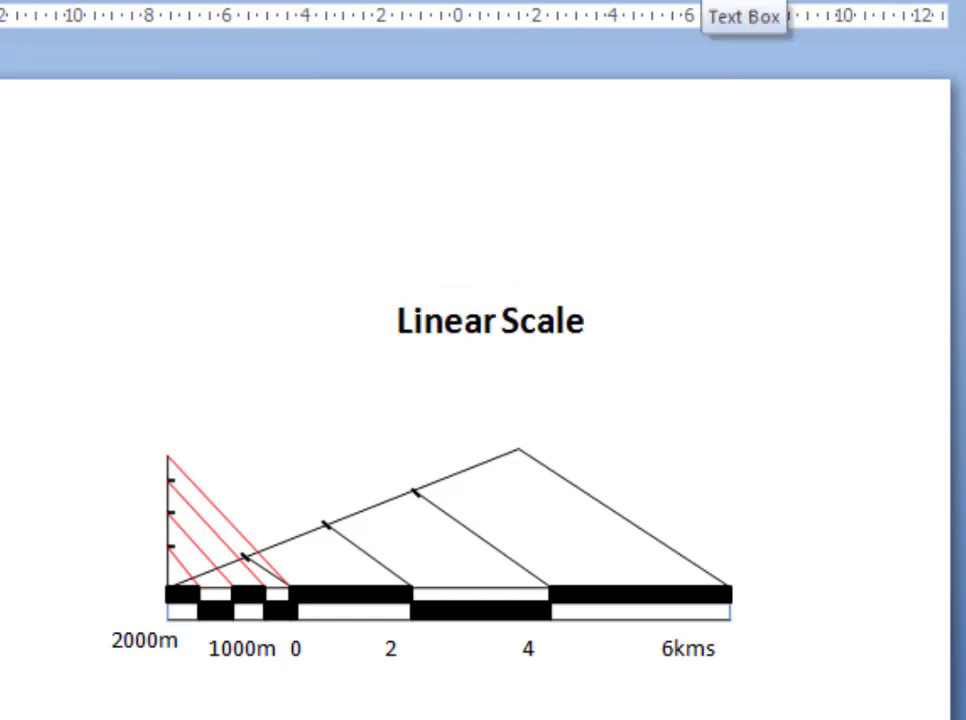
left_click(418, 710)
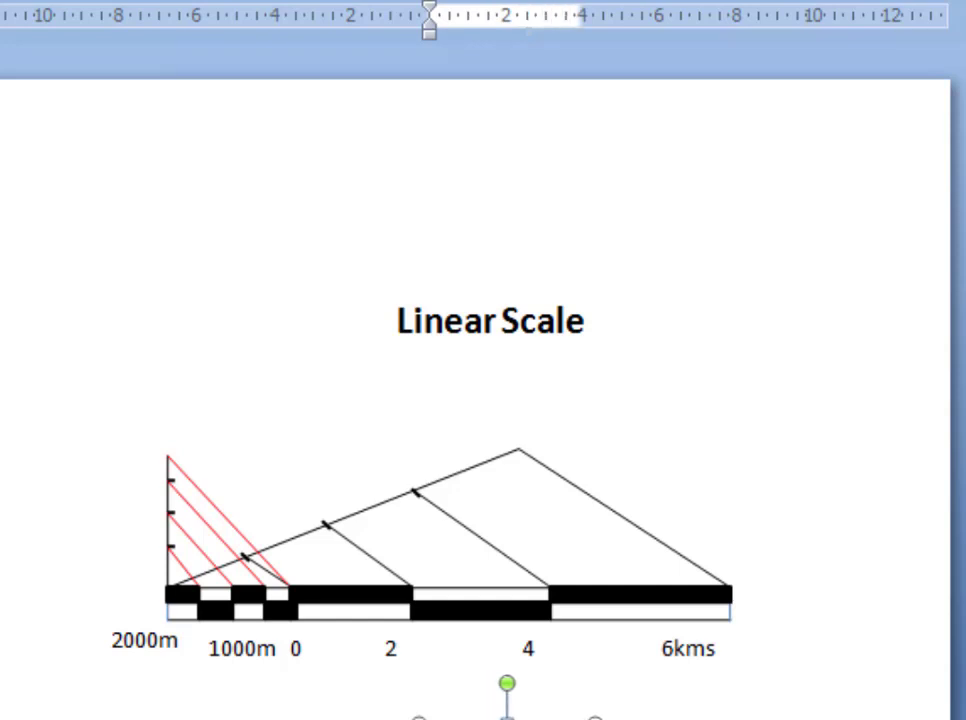
key("BackSpace")
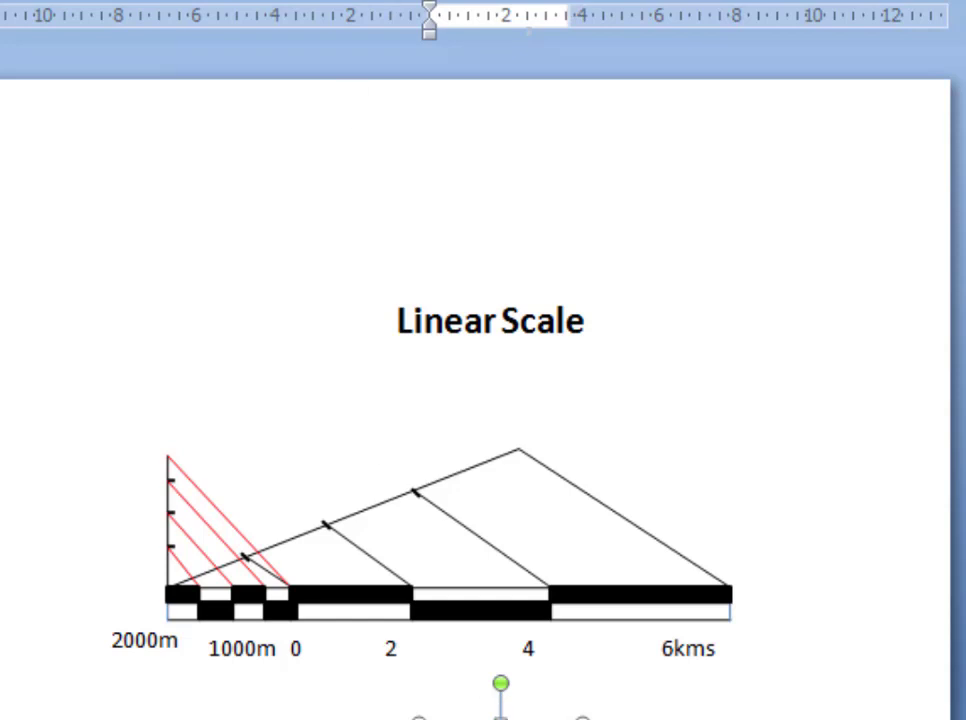
type("m")
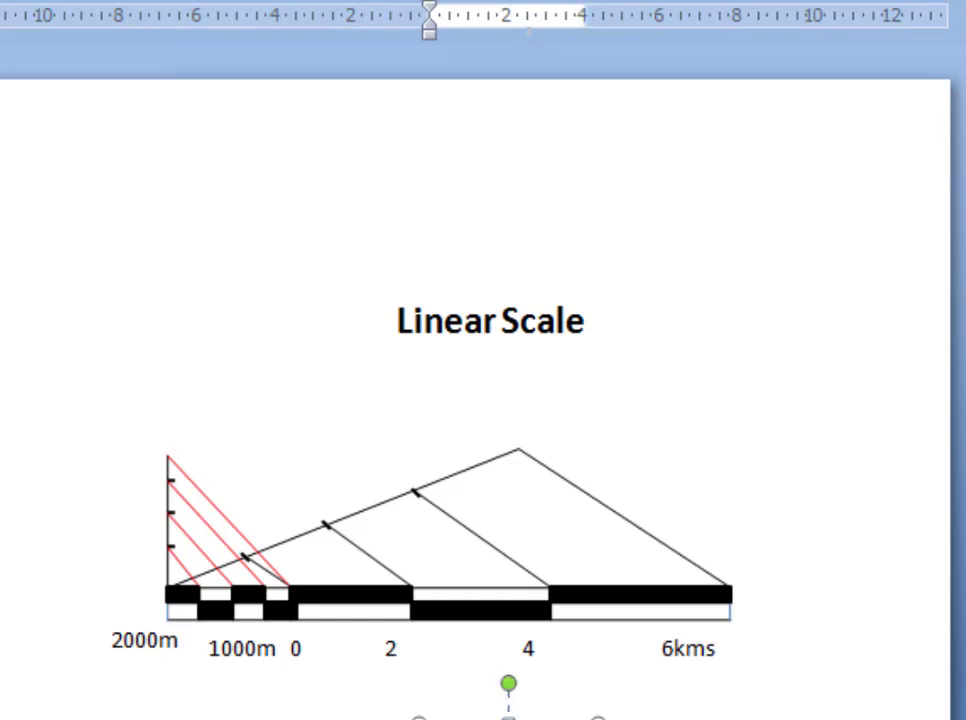
left_click(780, 448)
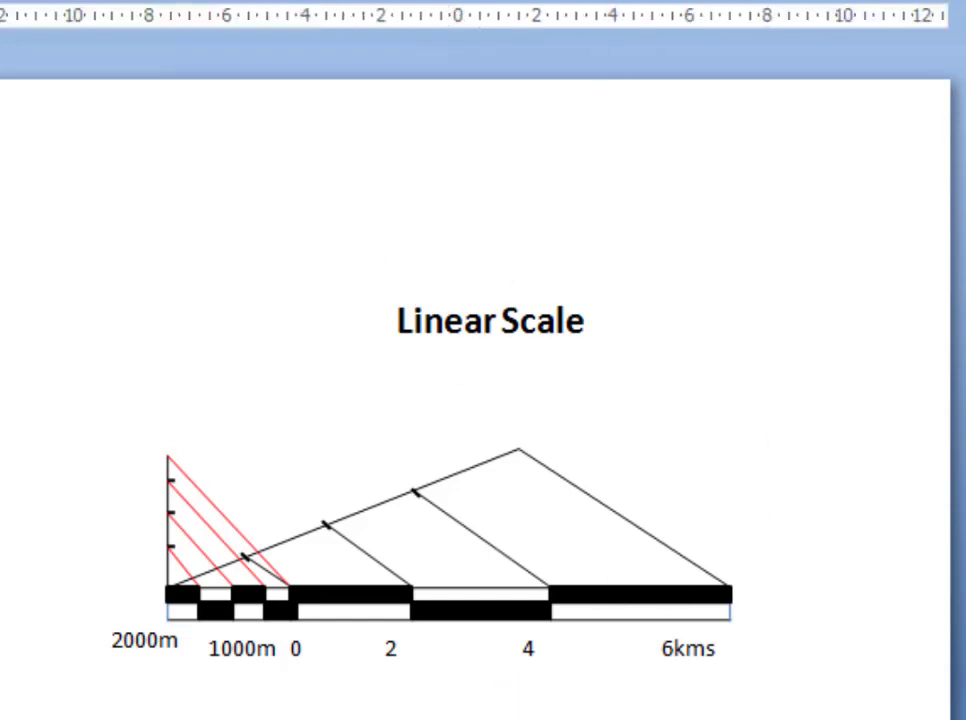